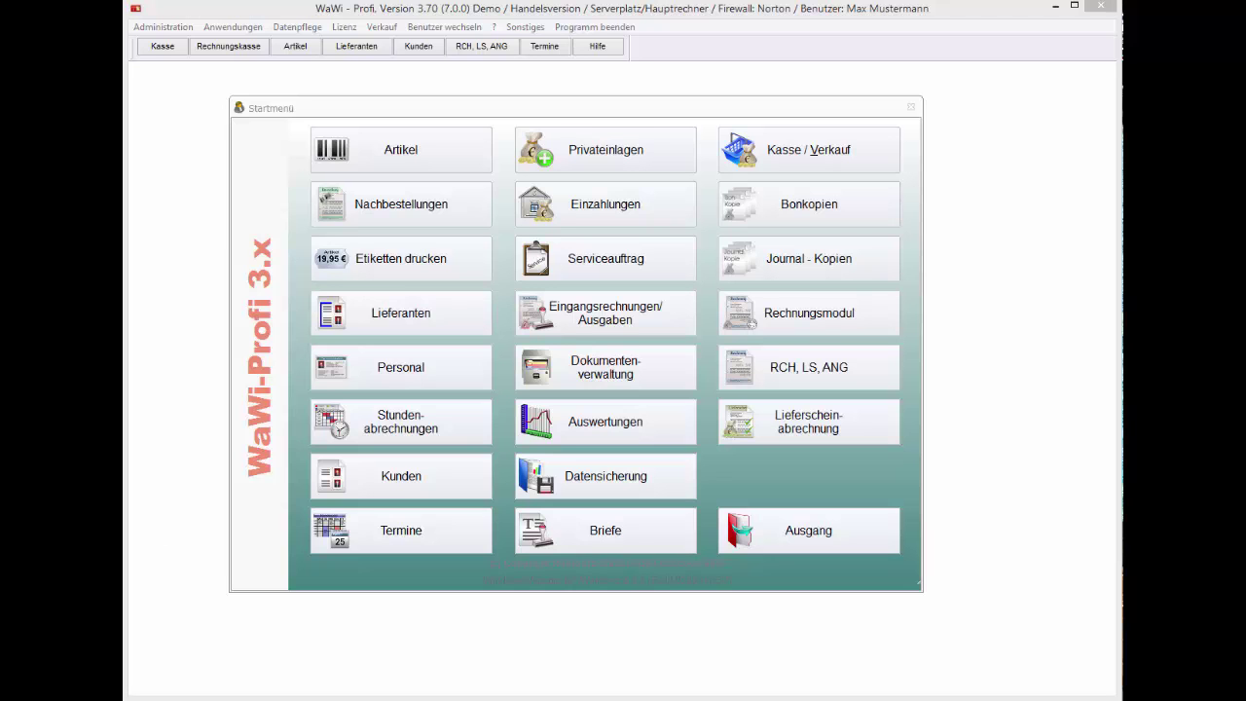
# - Open the Windows Device Manager (Geräte-Manager) from the system properties of Dieser PC
pyautogui.press('super+e')
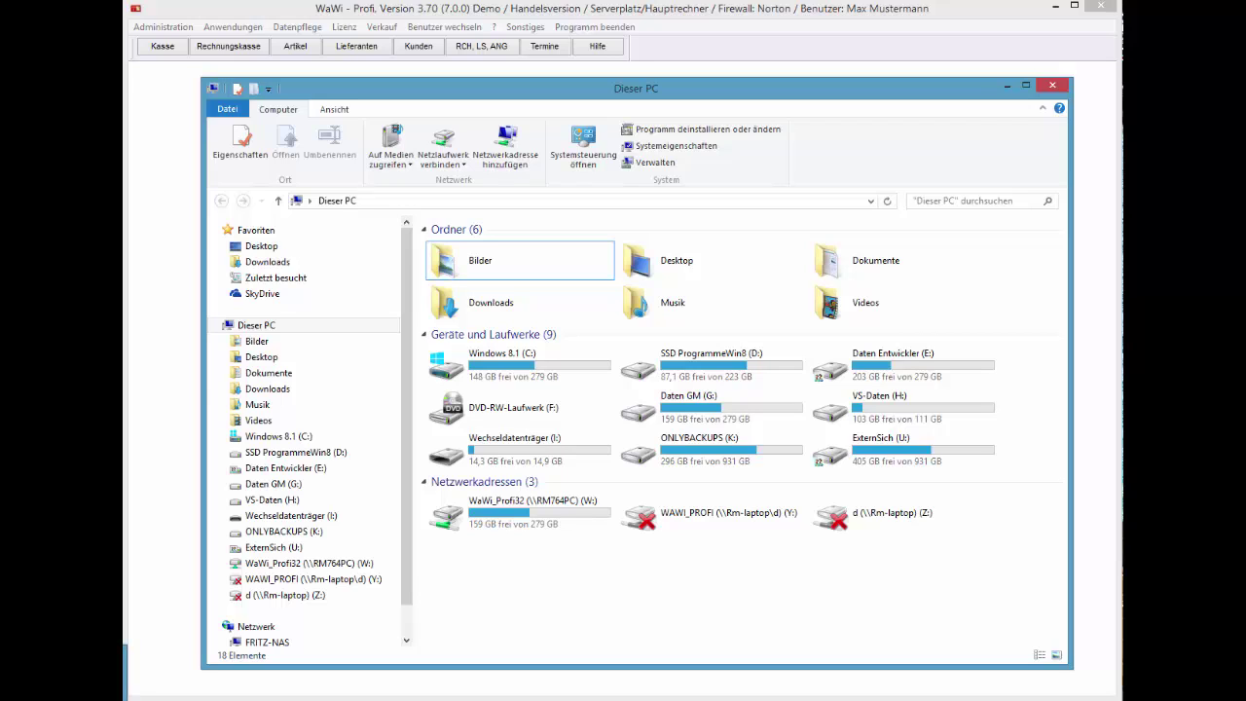
pyautogui.rightClick(273, 328)
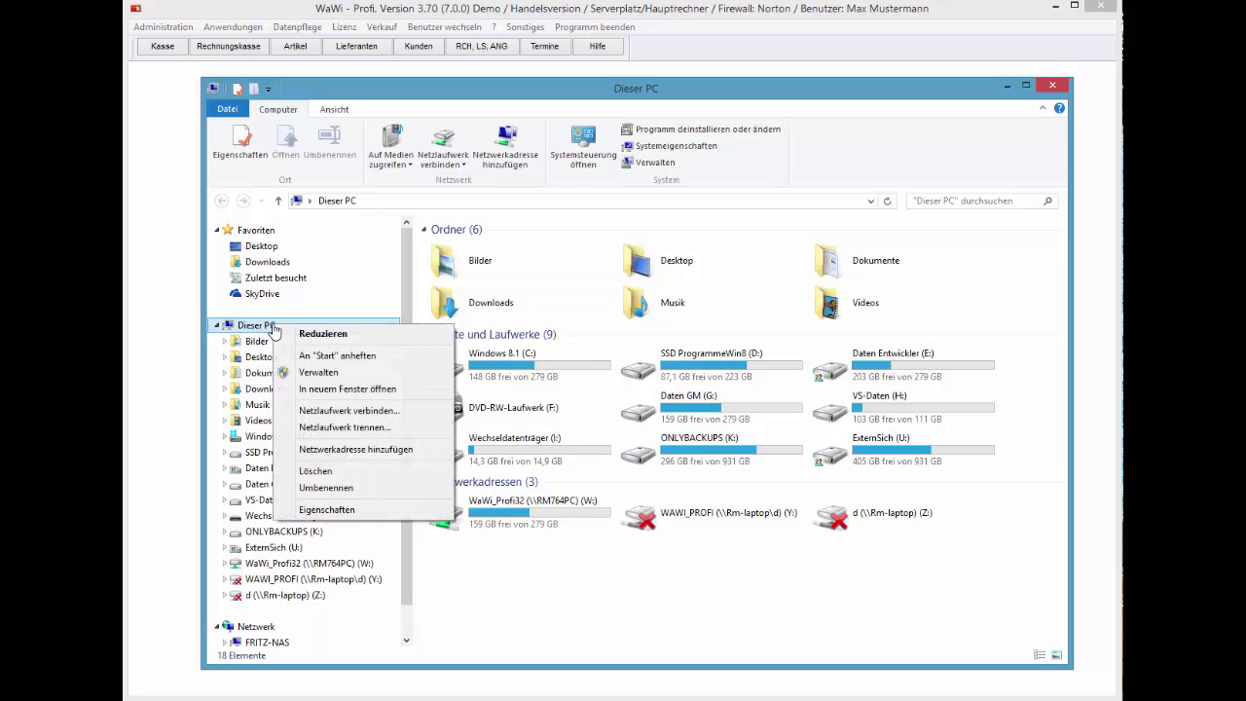
pyautogui.click(336, 509)
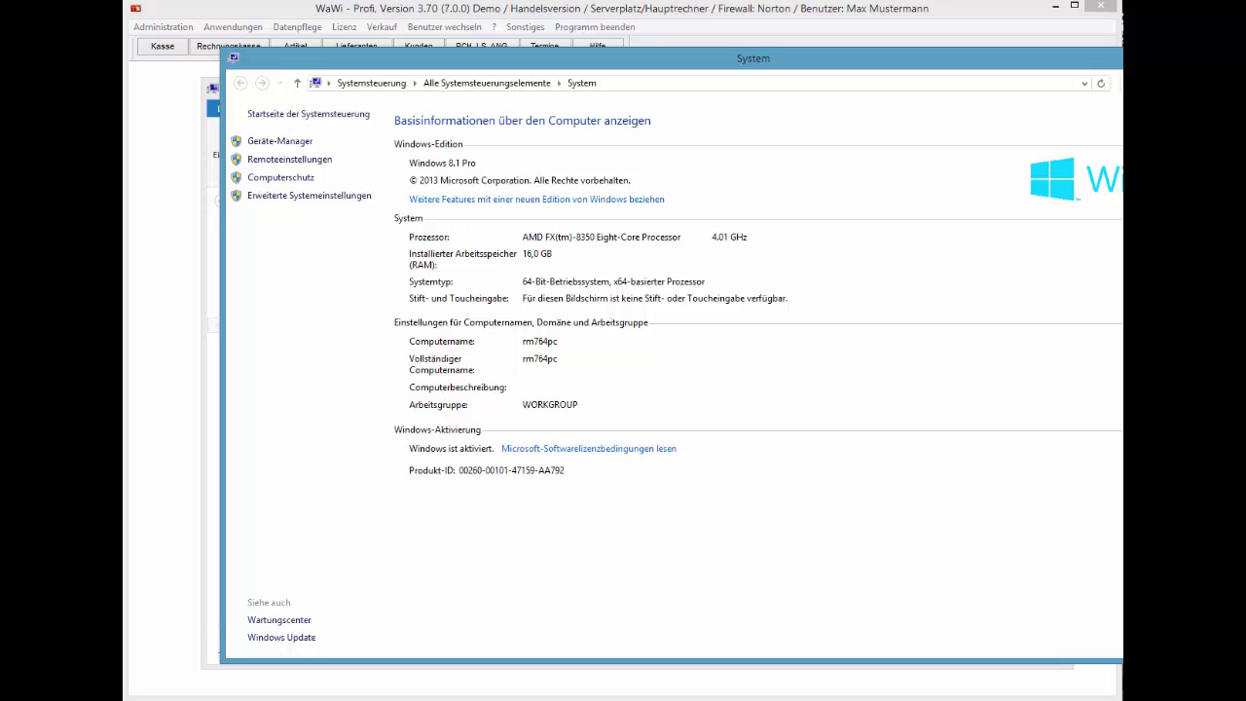
pyautogui.moveTo(1245, 460); pyautogui.dragTo(1083, 460)
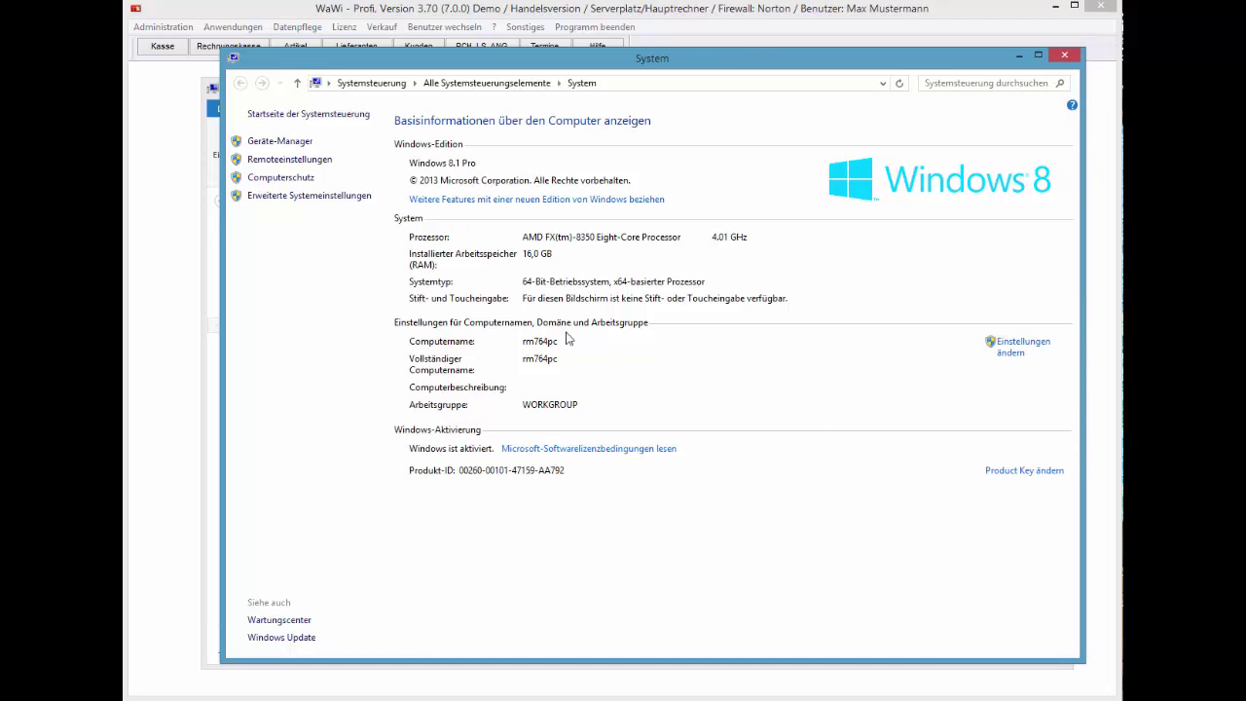
pyautogui.click(285, 143)
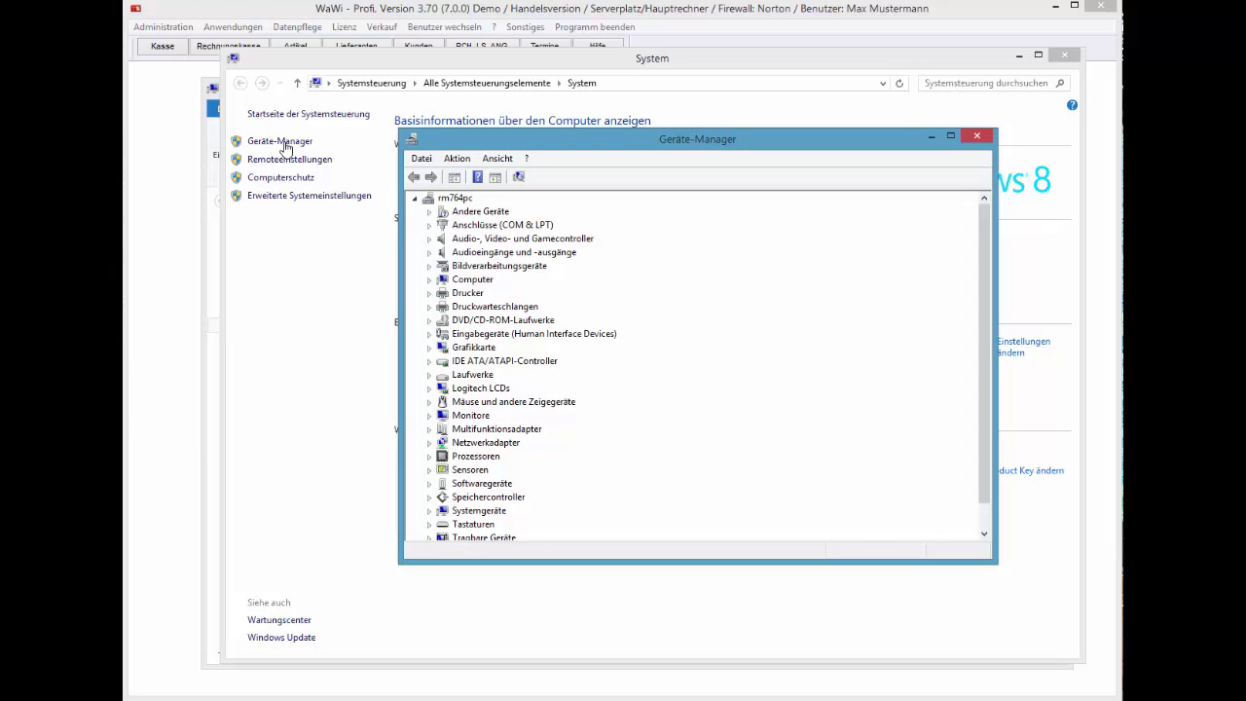
# - Examine the USB-Controller and Anschlüsse (COM & LPT) device groups, then close the Device Manager, System and Explorer windows
pyautogui.scroll(-1, 285, 146)
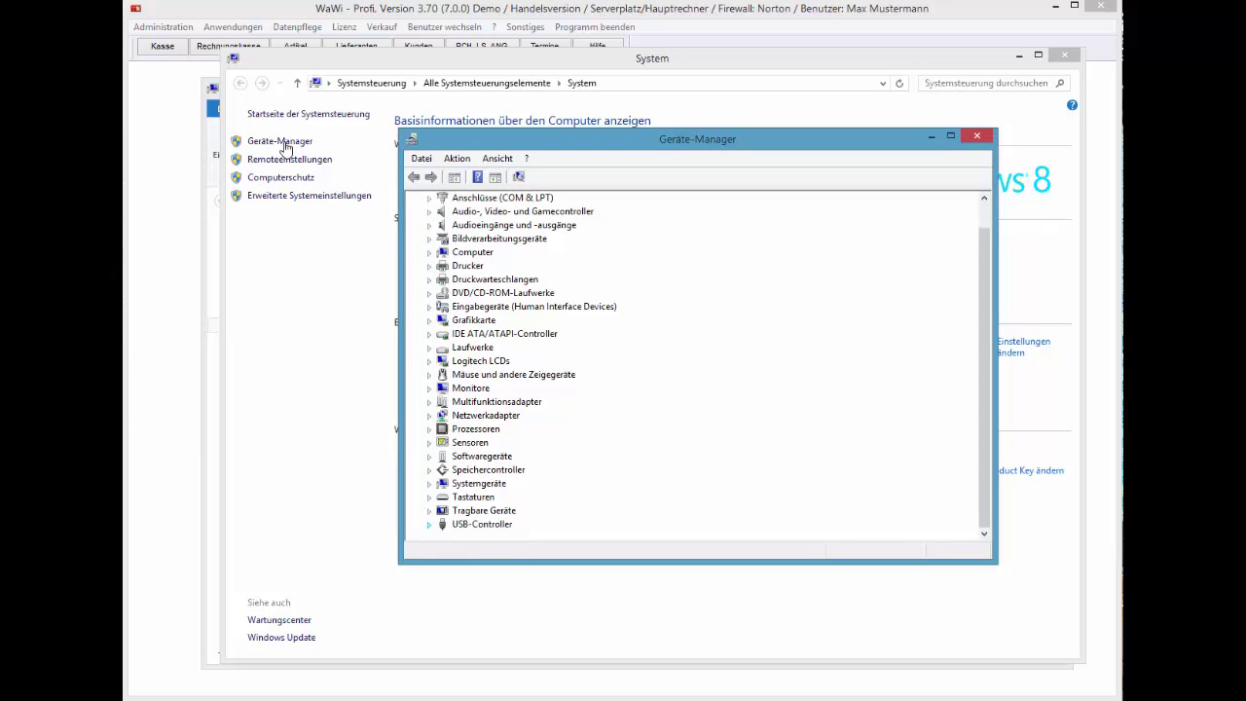
pyautogui.click(428, 523)
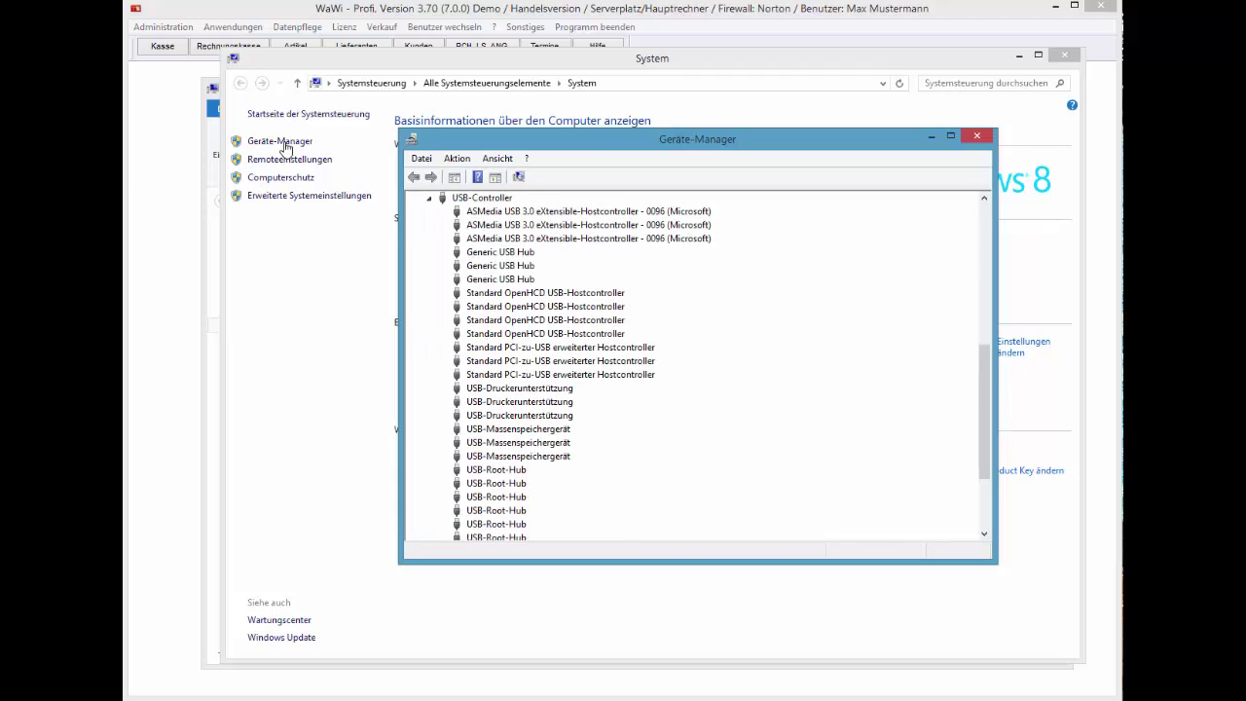
pyautogui.press('Home')
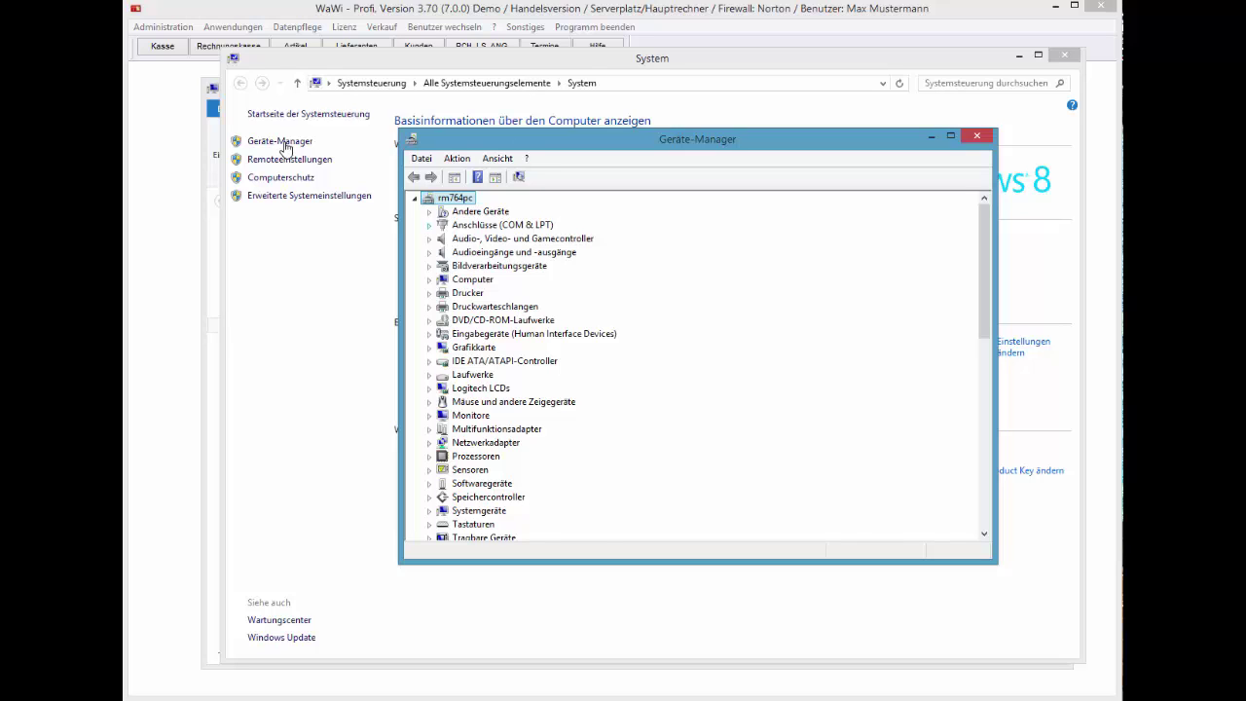
pyautogui.click(428, 225)
pyautogui.click(503, 225)
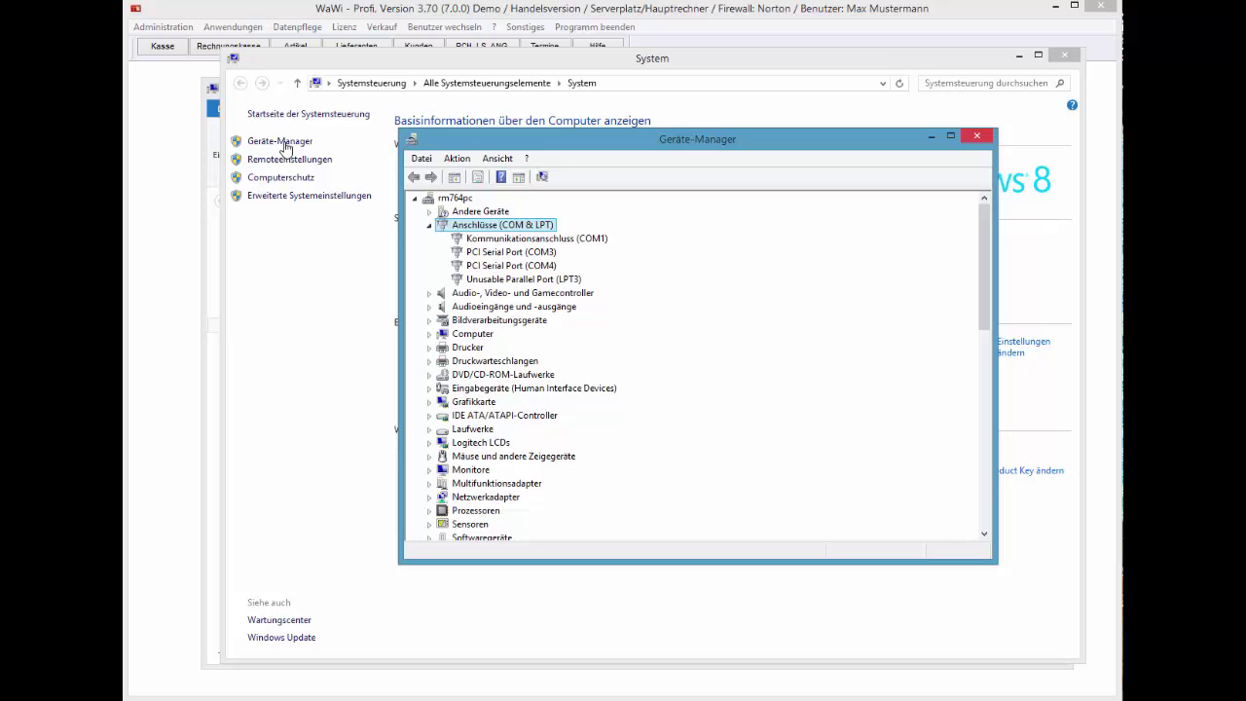
pyautogui.click(976, 136)
pyautogui.click(1065, 56)
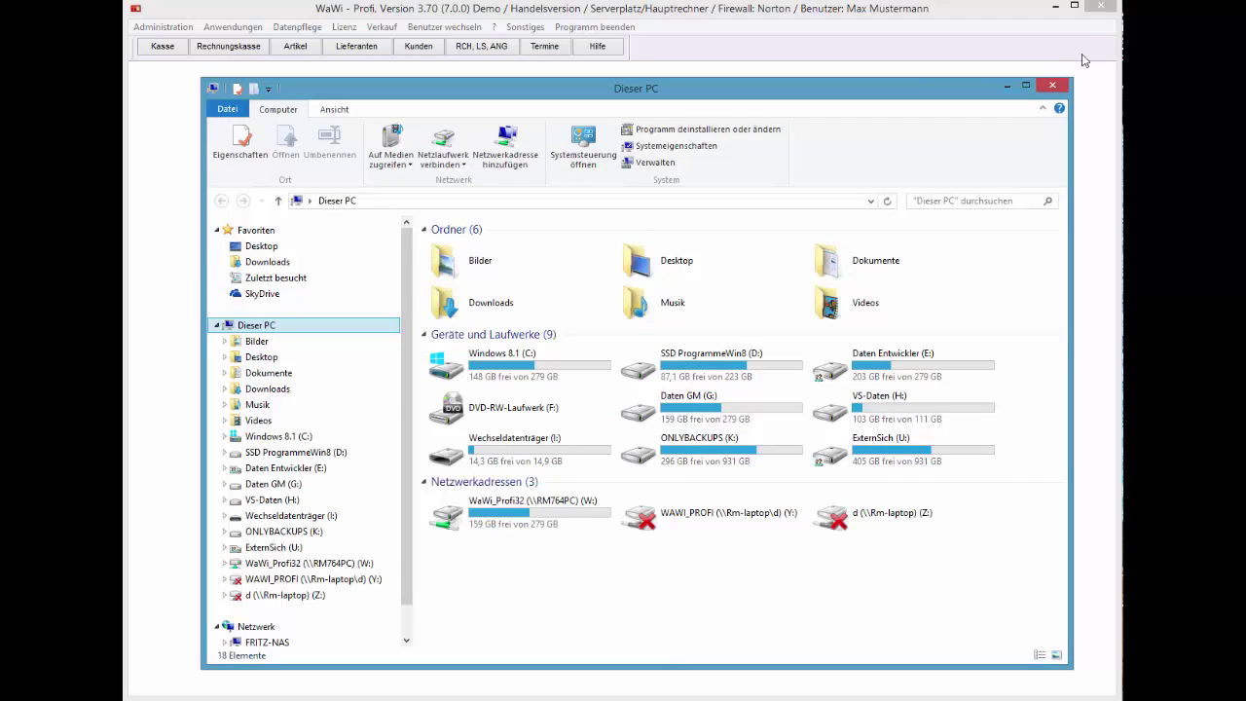
pyautogui.click(1047, 88)
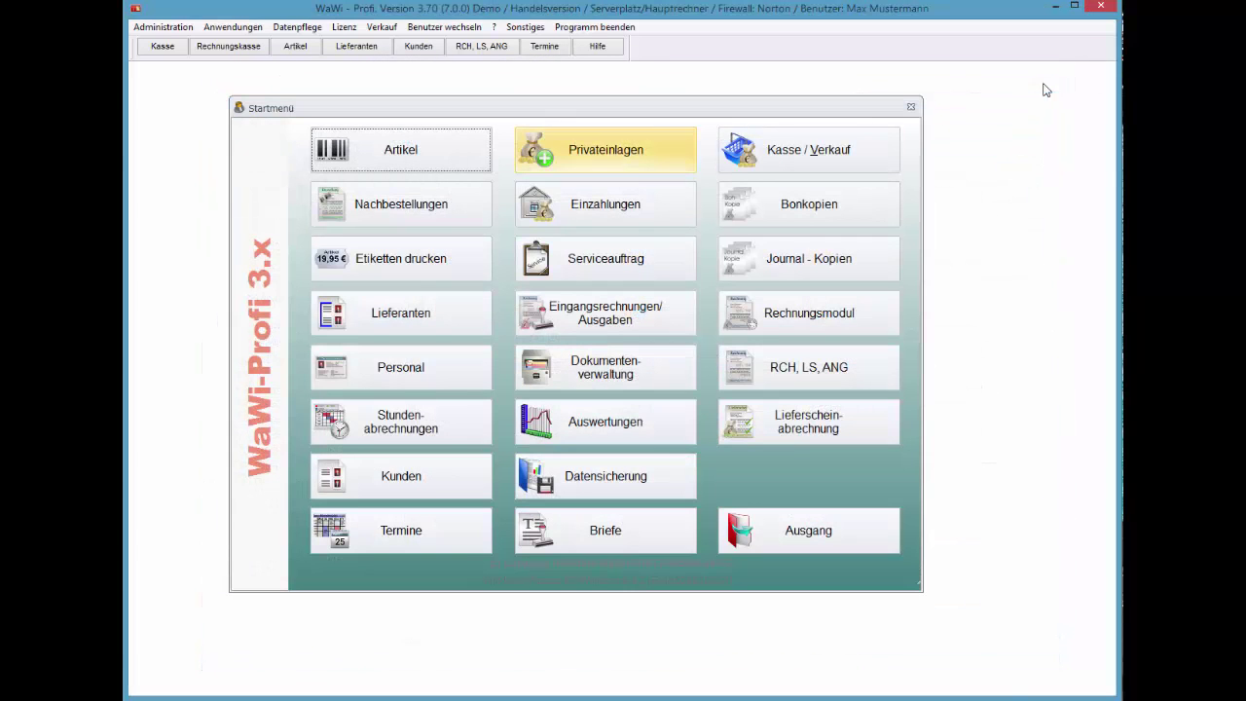
# - Open the Kundendisplay hardware settings within the WaWi-Profi Systemeinstellungen
pyautogui.click(163, 26)
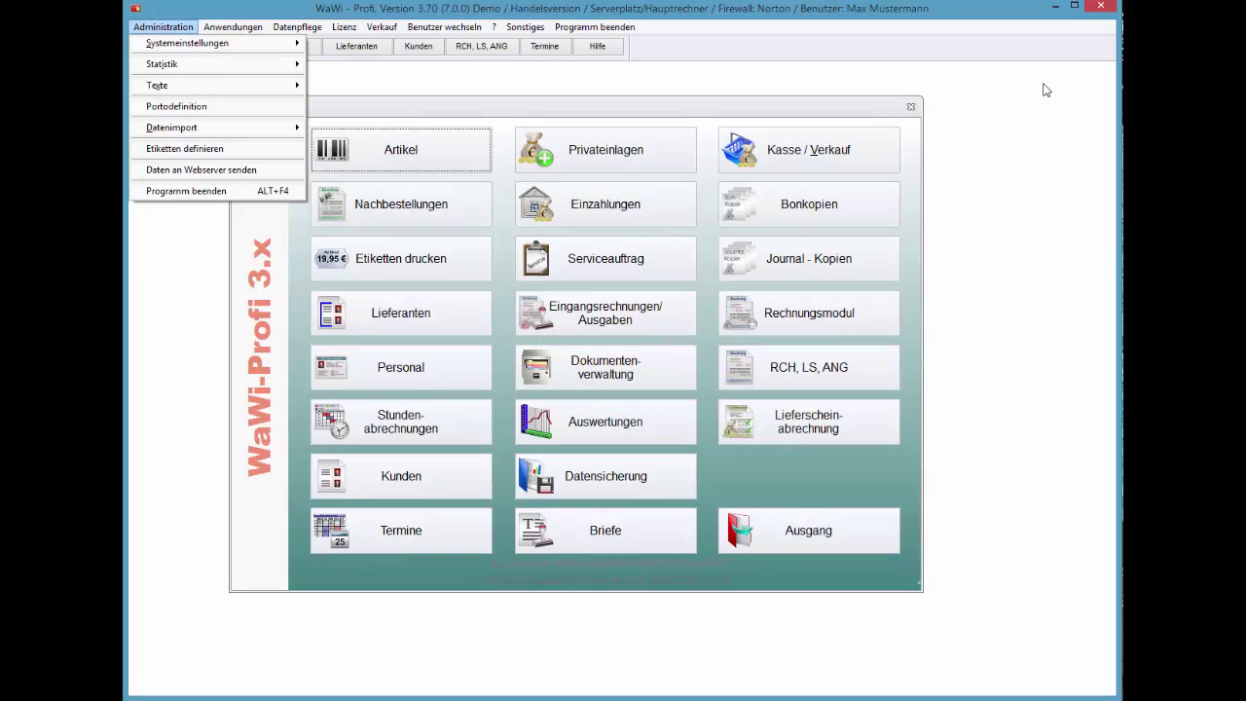
pyautogui.press('Down')
pyautogui.press('Right')
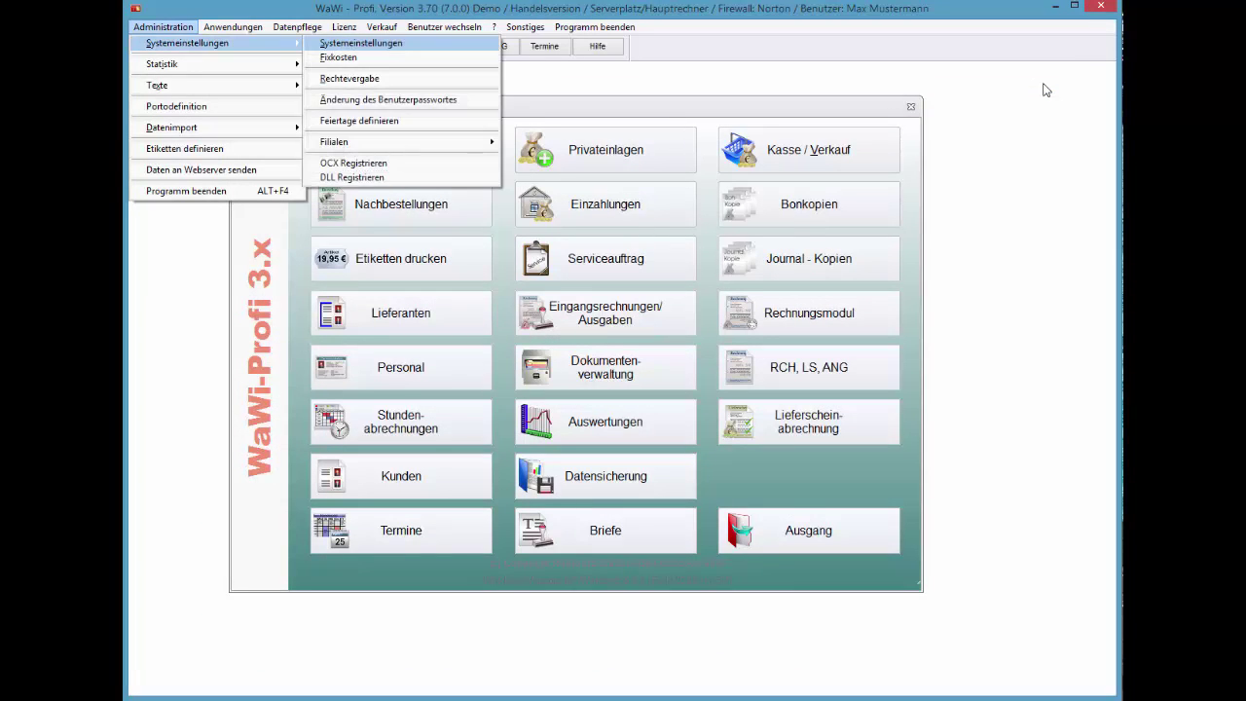
pyautogui.press('Return')
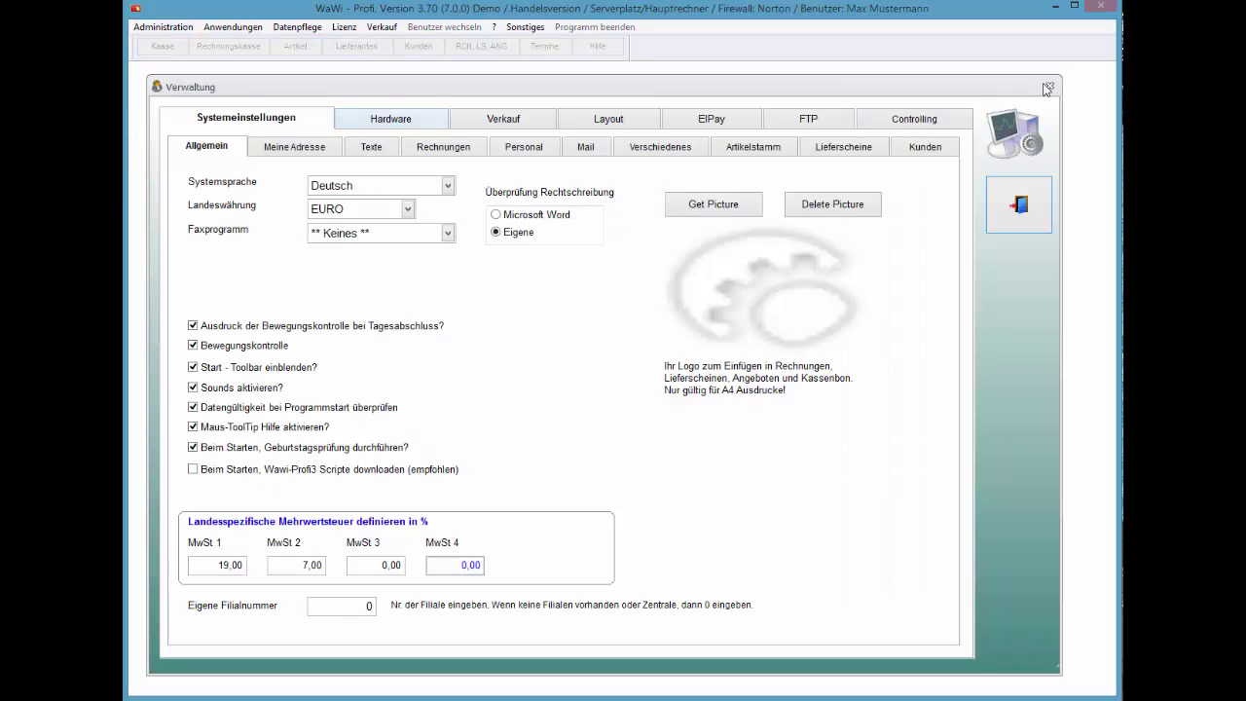
pyautogui.hotkey('ctrl', 'Tab')
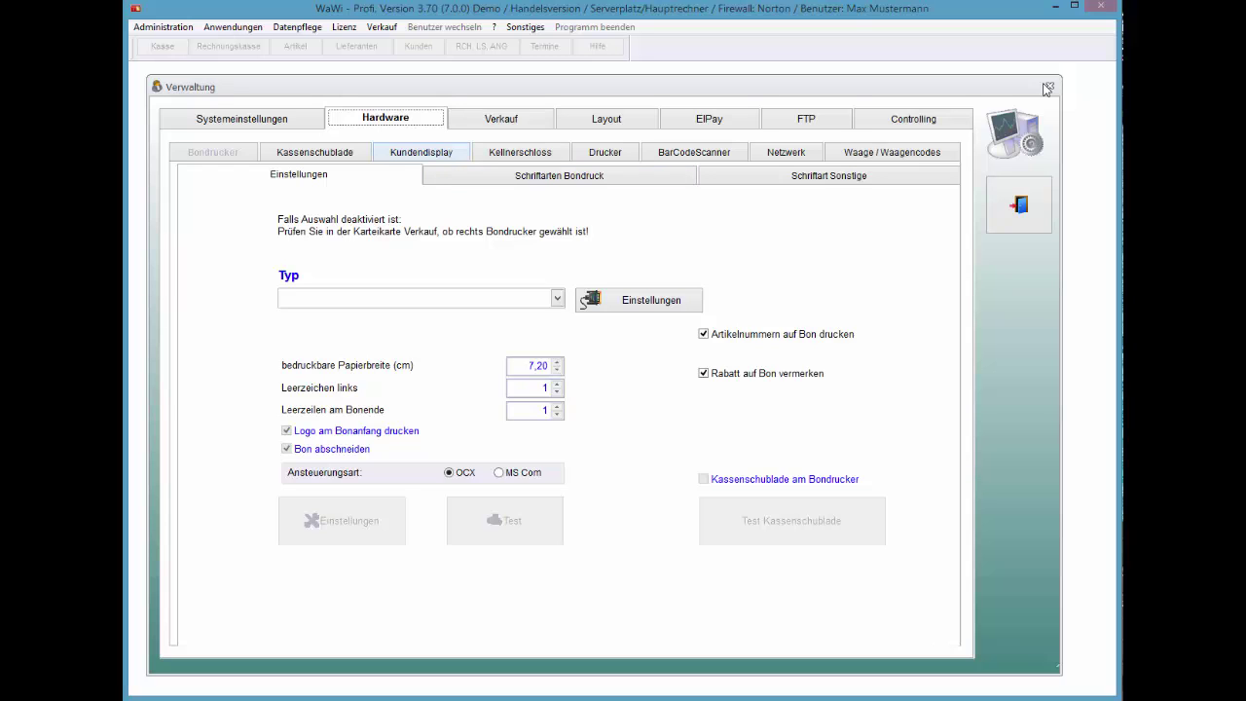
pyautogui.click(420, 152)
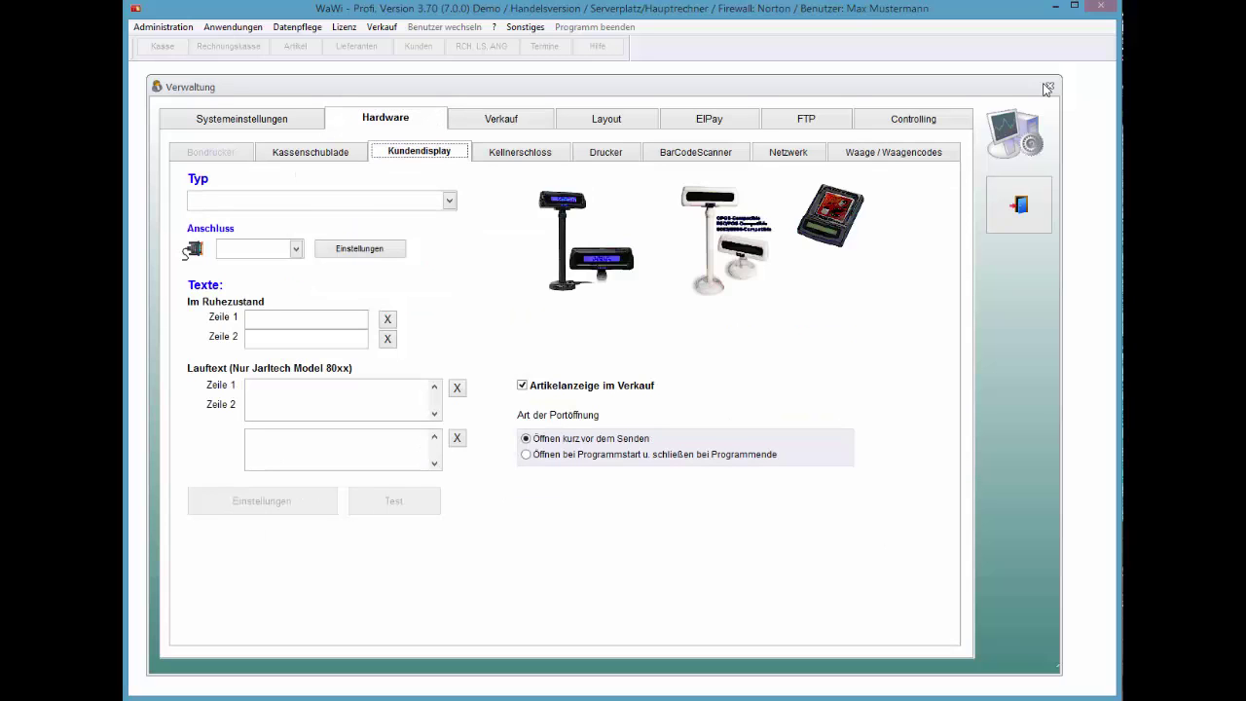
# - Set the customer display type to "Jarltech mit Lauftext USB"
pyautogui.click(449, 200)
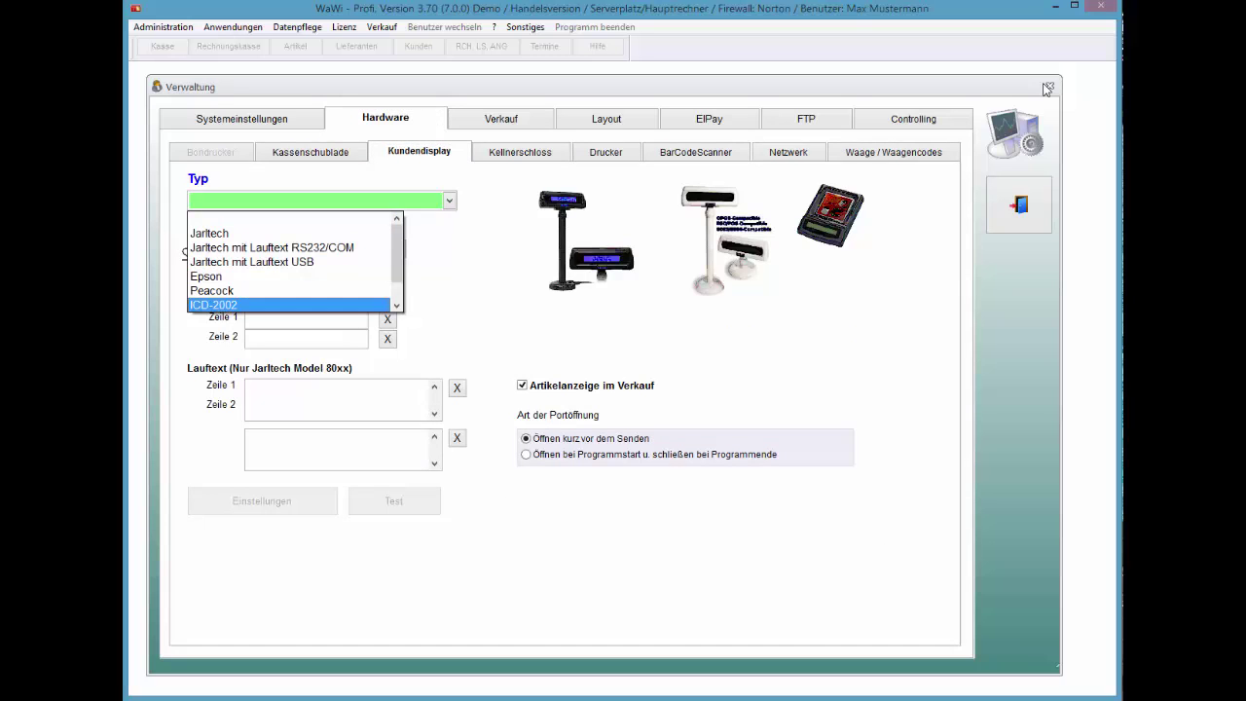
pyautogui.press('Up')
pyautogui.press('Up')
pyautogui.press('Up')
pyautogui.press('Return')
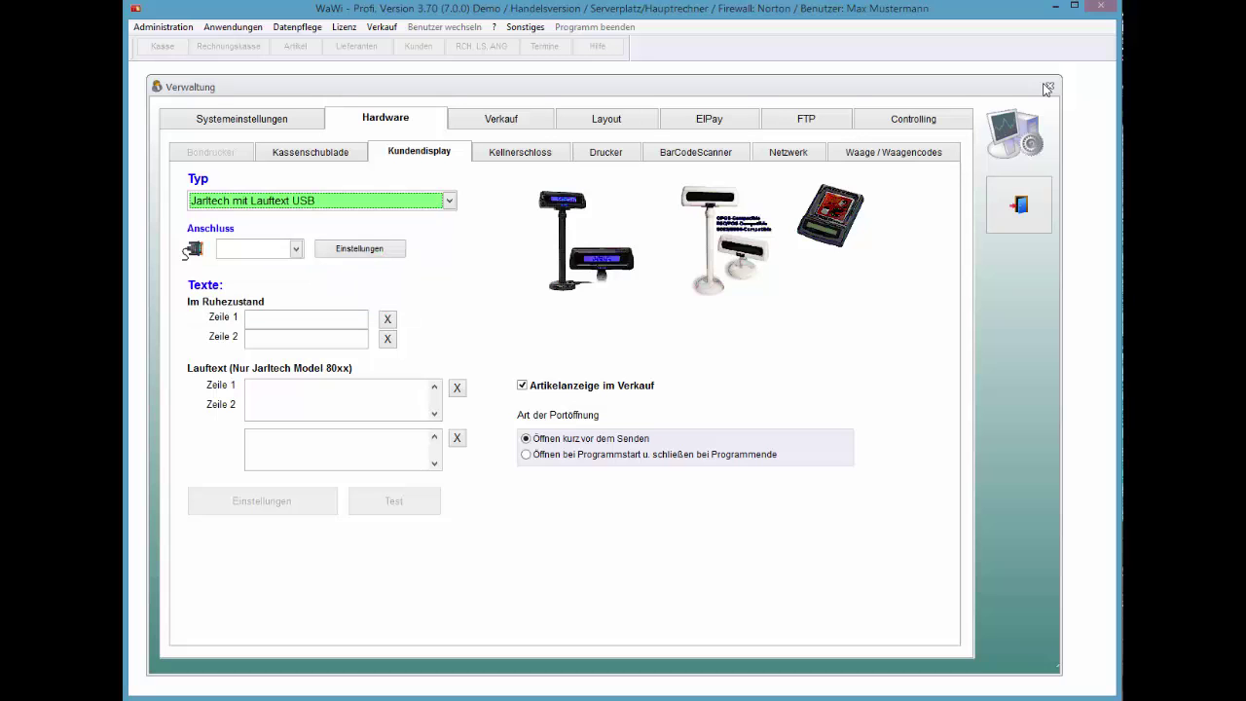
# - Set the customer display's connection port (Anschluss) to COM3
pyautogui.press('Tab')
pyautogui.hotkey('alt', 'Down')
pyautogui.press('Down')
pyautogui.press('Down')
pyautogui.press('Down')
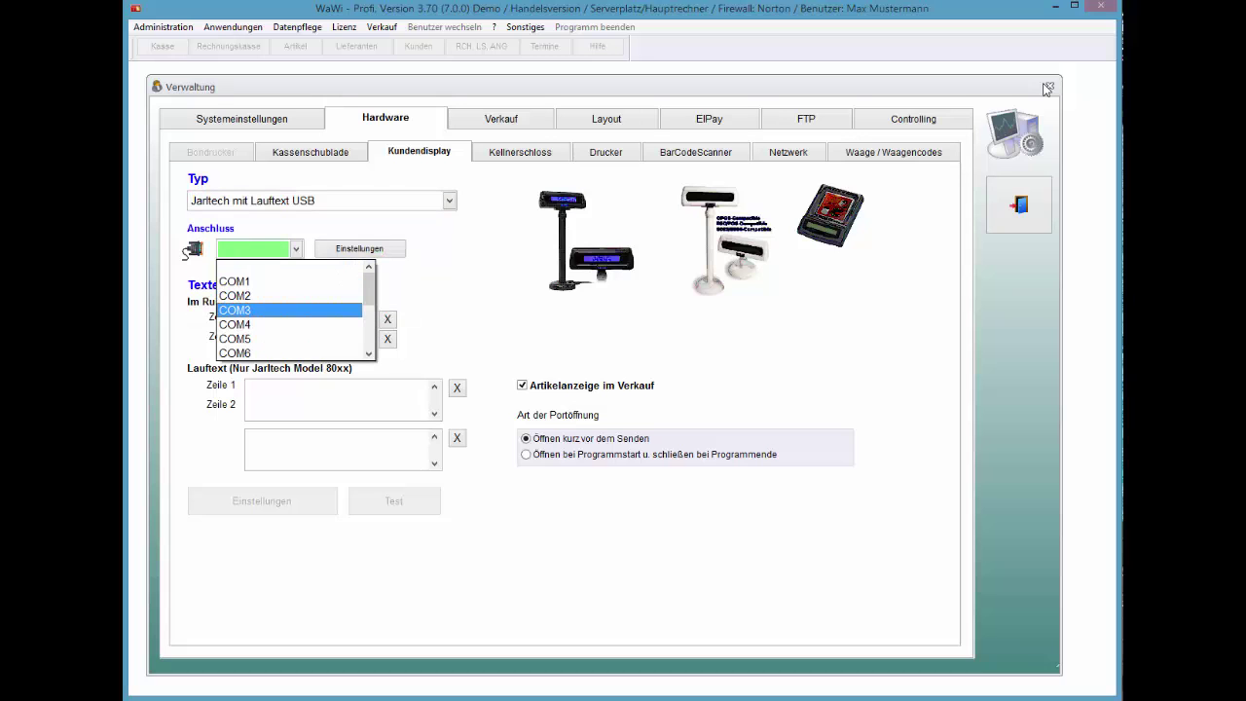
pyautogui.press('Return')
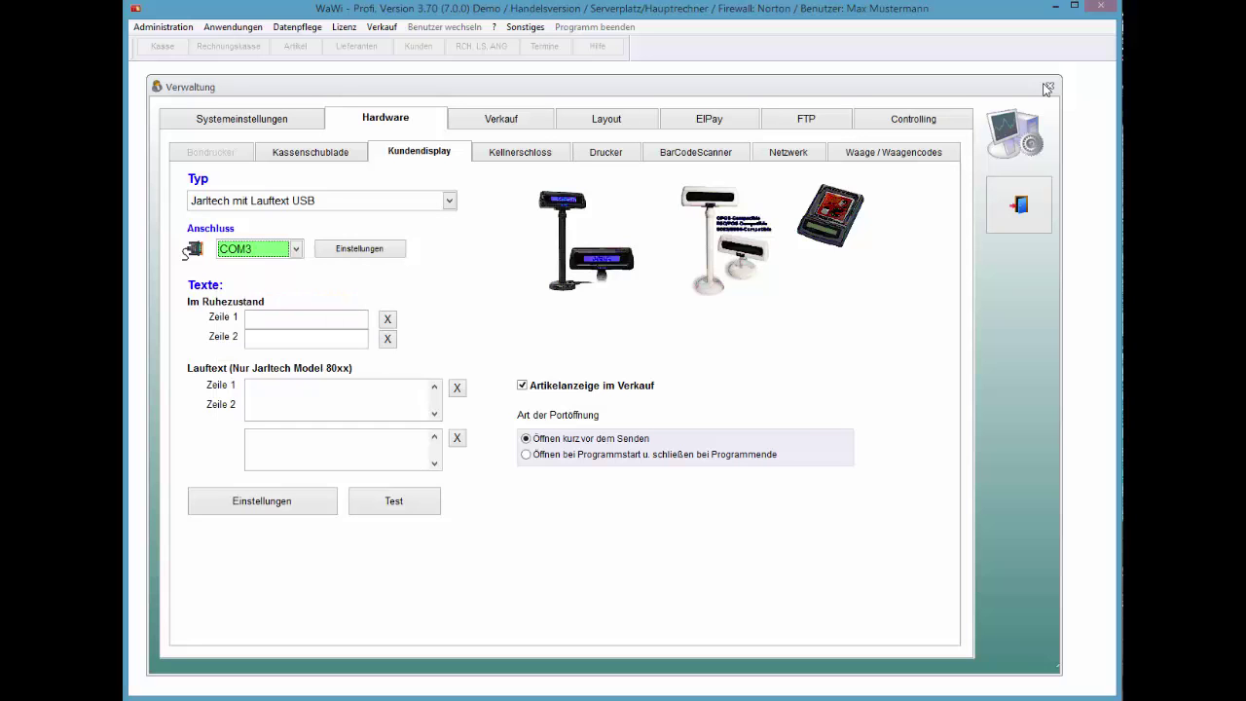
# - Bring up the Windows Device Manager again through the system properties of Dieser PC
pyautogui.press('super+e')
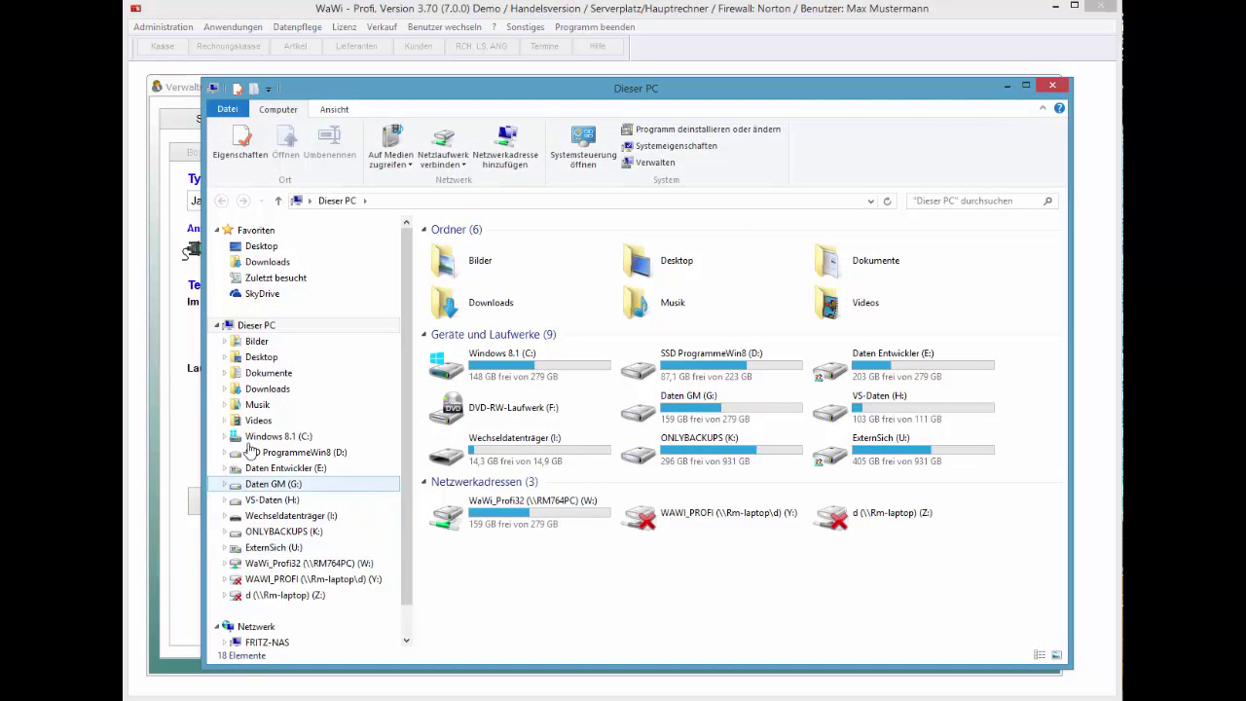
pyautogui.rightClick(253, 324)
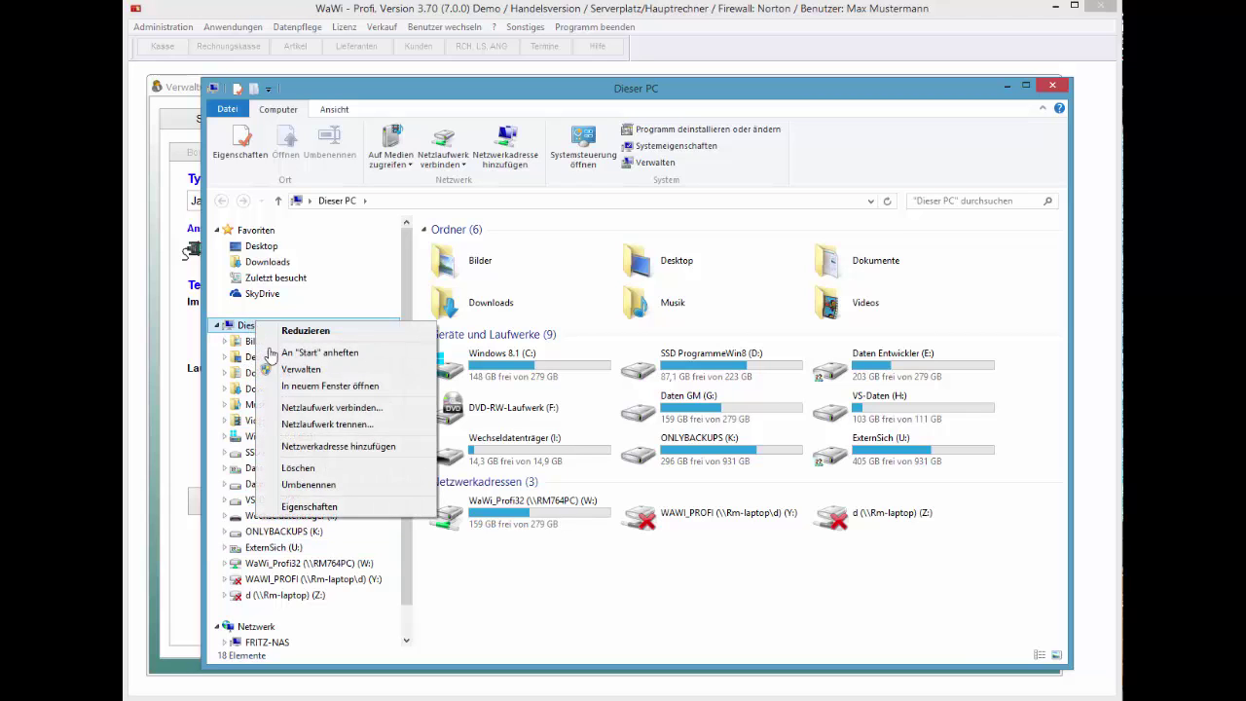
pyautogui.click(318, 506)
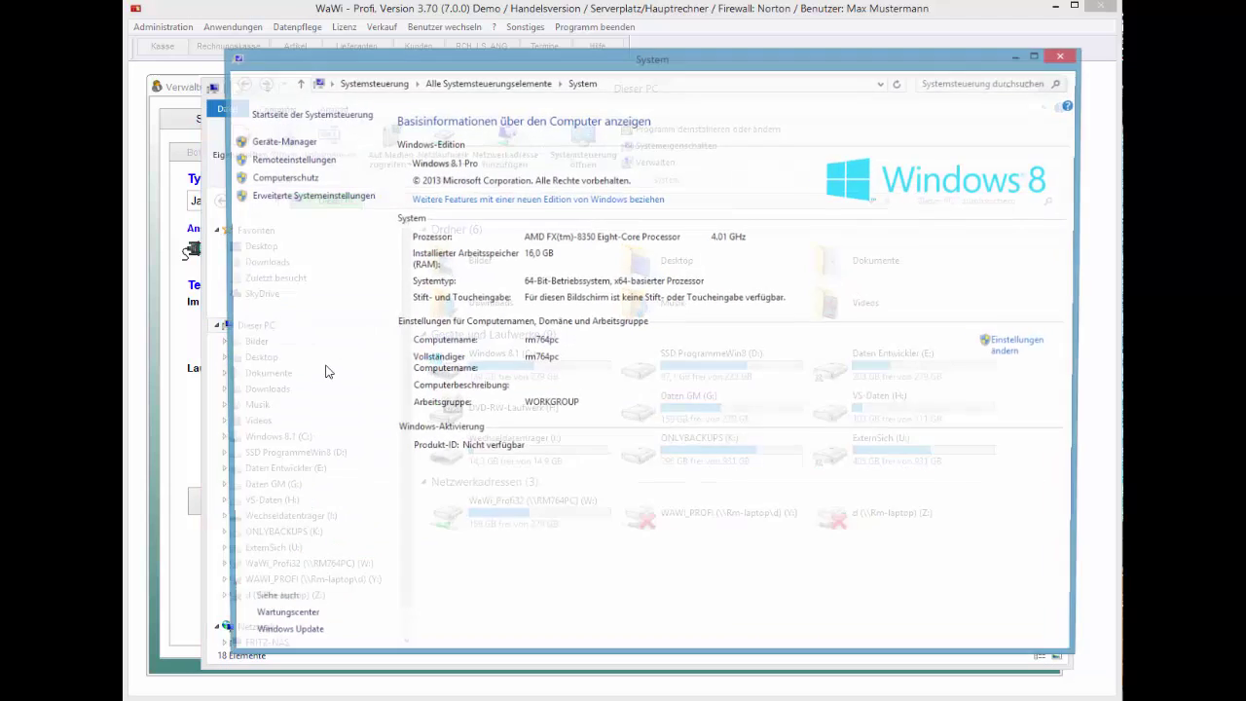
pyautogui.click(296, 142)
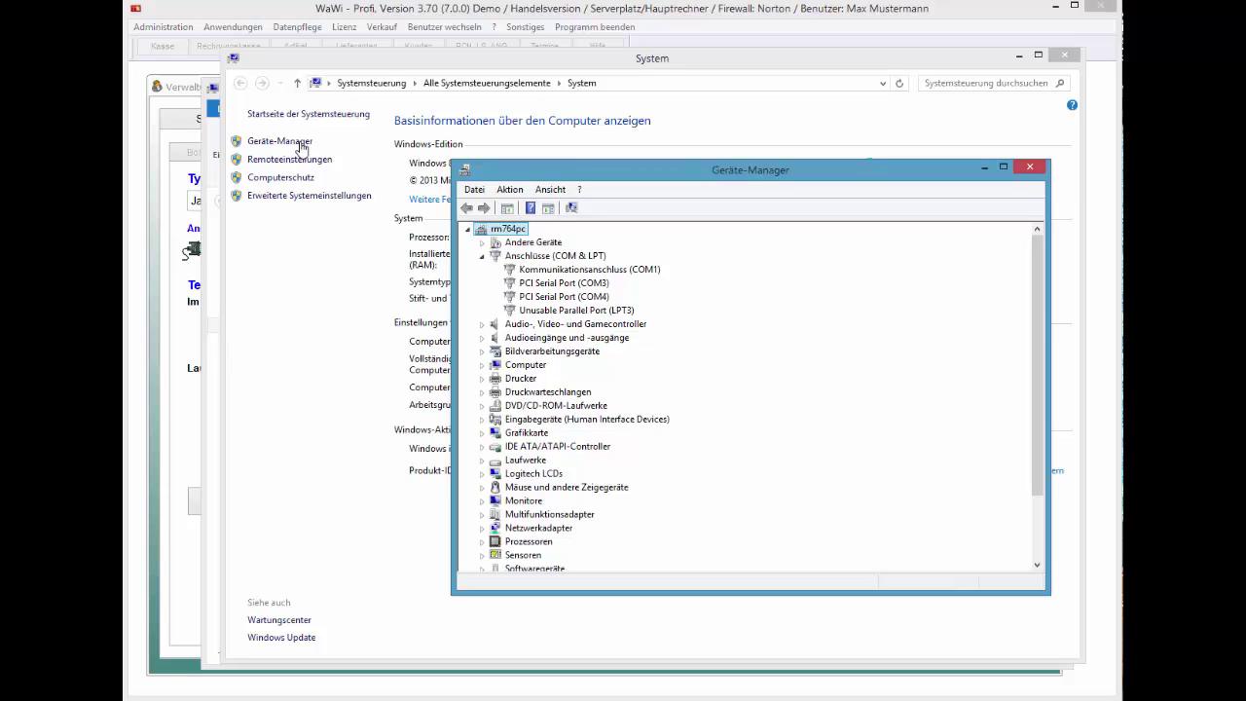
# - Go through the serial ports under Anschlüsse (COM & LPT) down to COM4, then close all Windows system windows
pyautogui.press('Down')
pyautogui.press('Down')
pyautogui.press('Down')
pyautogui.press('Down')
pyautogui.press('Down')
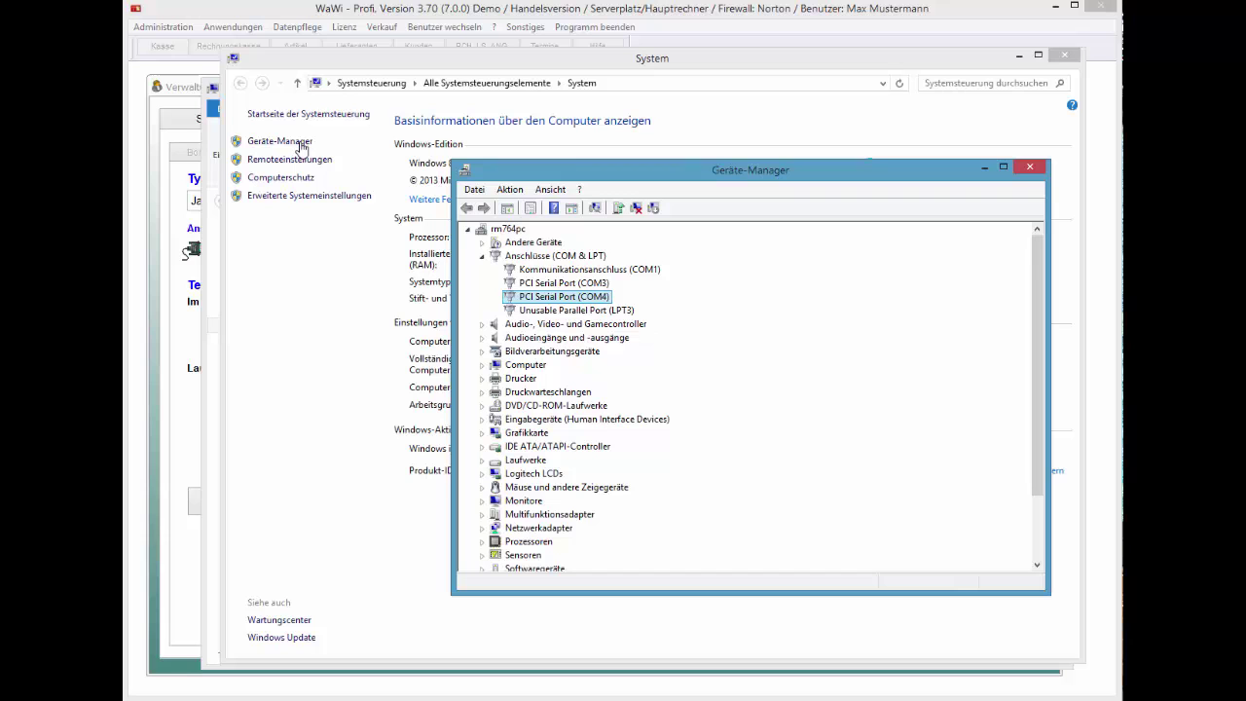
pyautogui.click(1029, 168)
pyautogui.click(1065, 56)
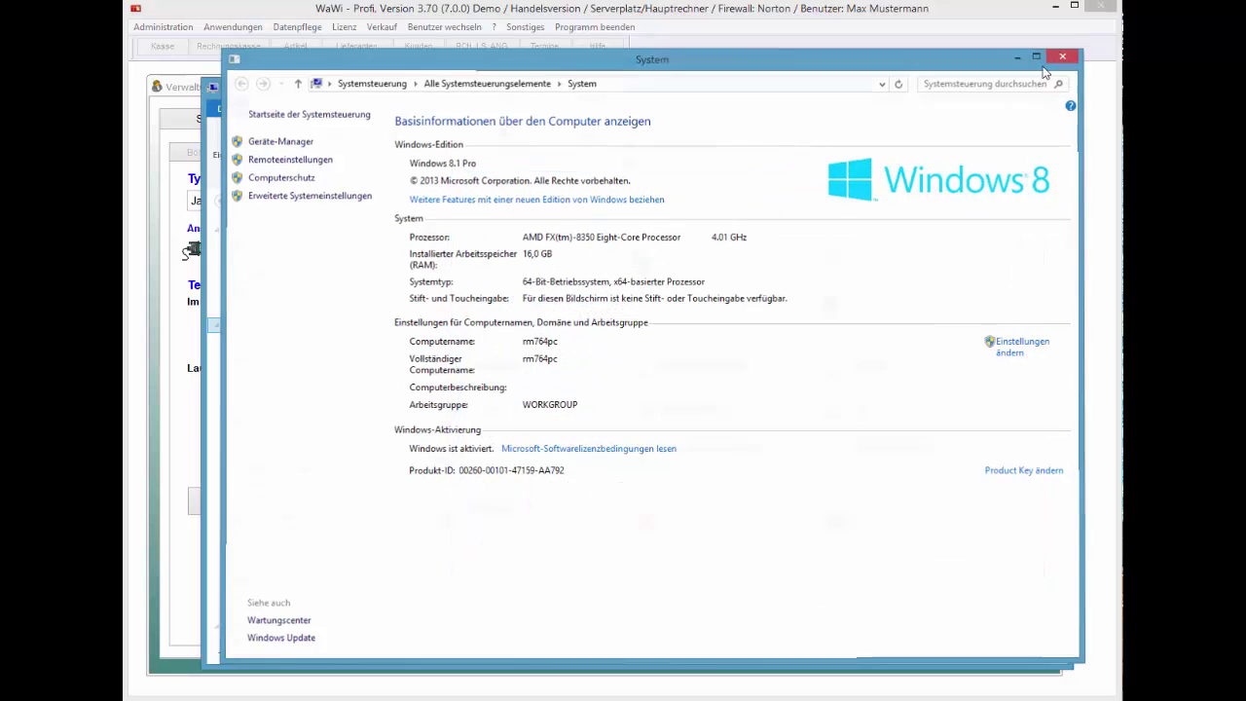
pyautogui.click(1054, 87)
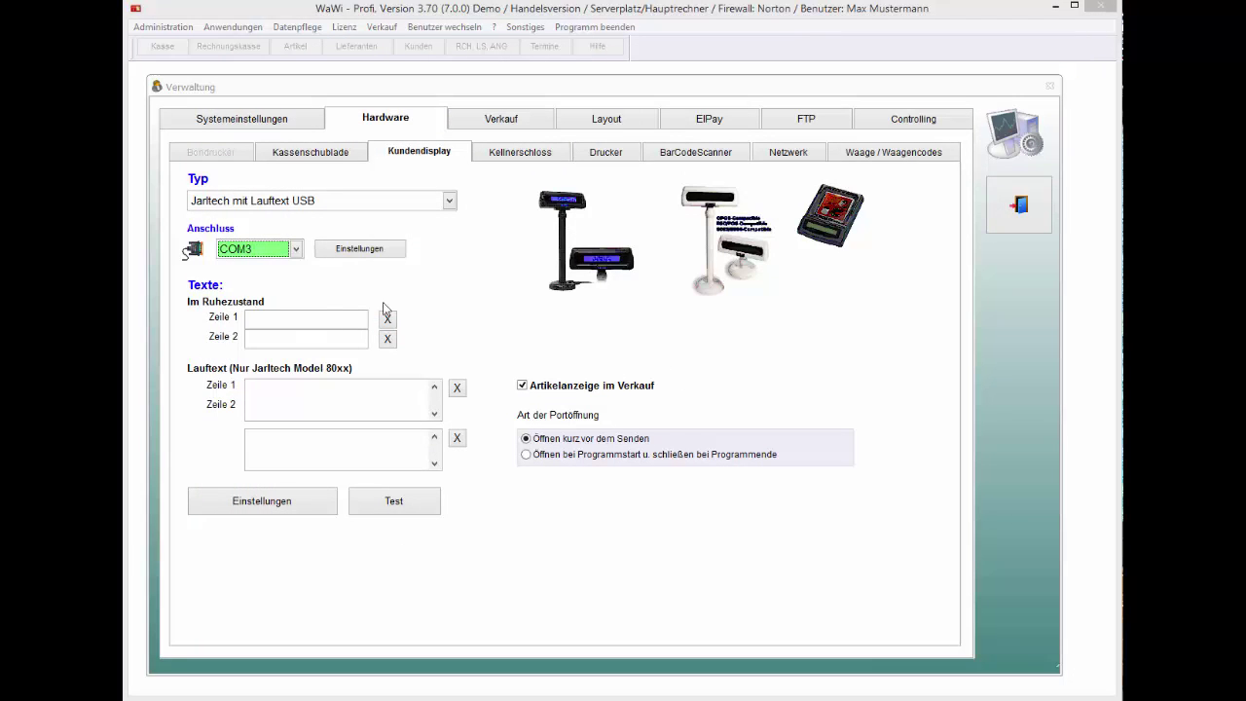
# - Review the available customer display types and COM ports without changing the Jarltech USB and COM3 selections
pyautogui.click(279, 205)
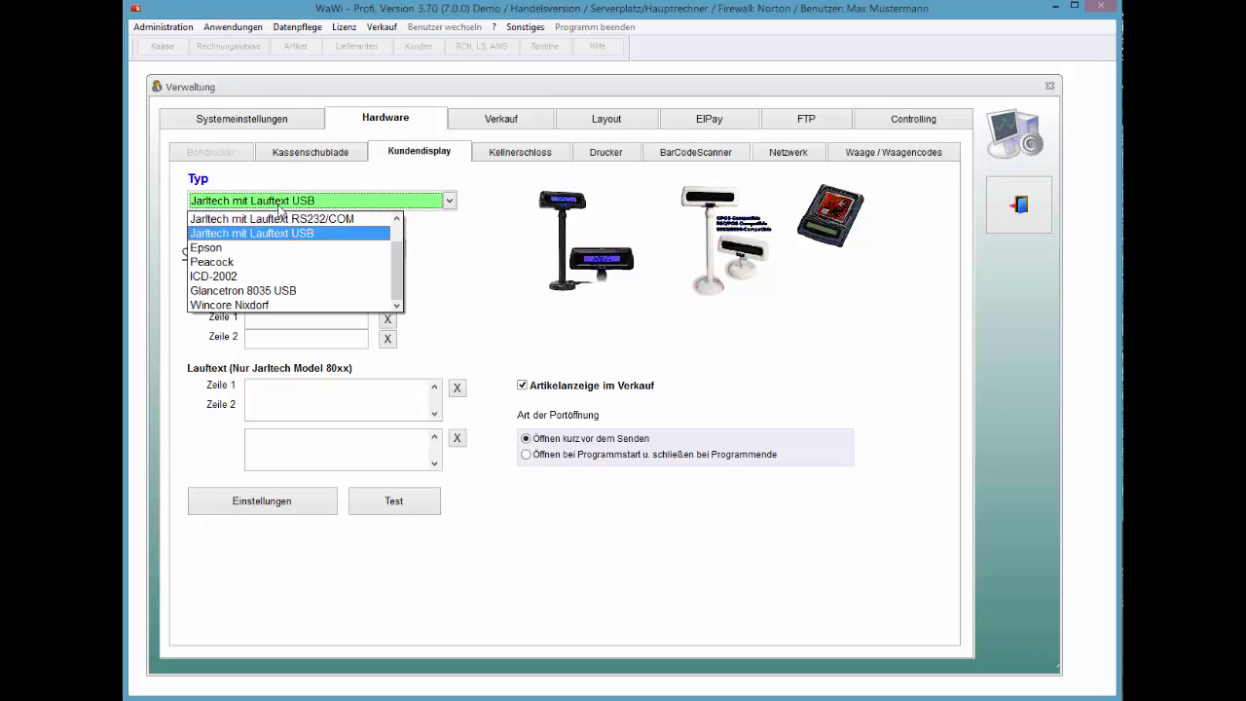
pyautogui.click(279, 205)
pyautogui.press('Tab')
pyautogui.press('Escape')
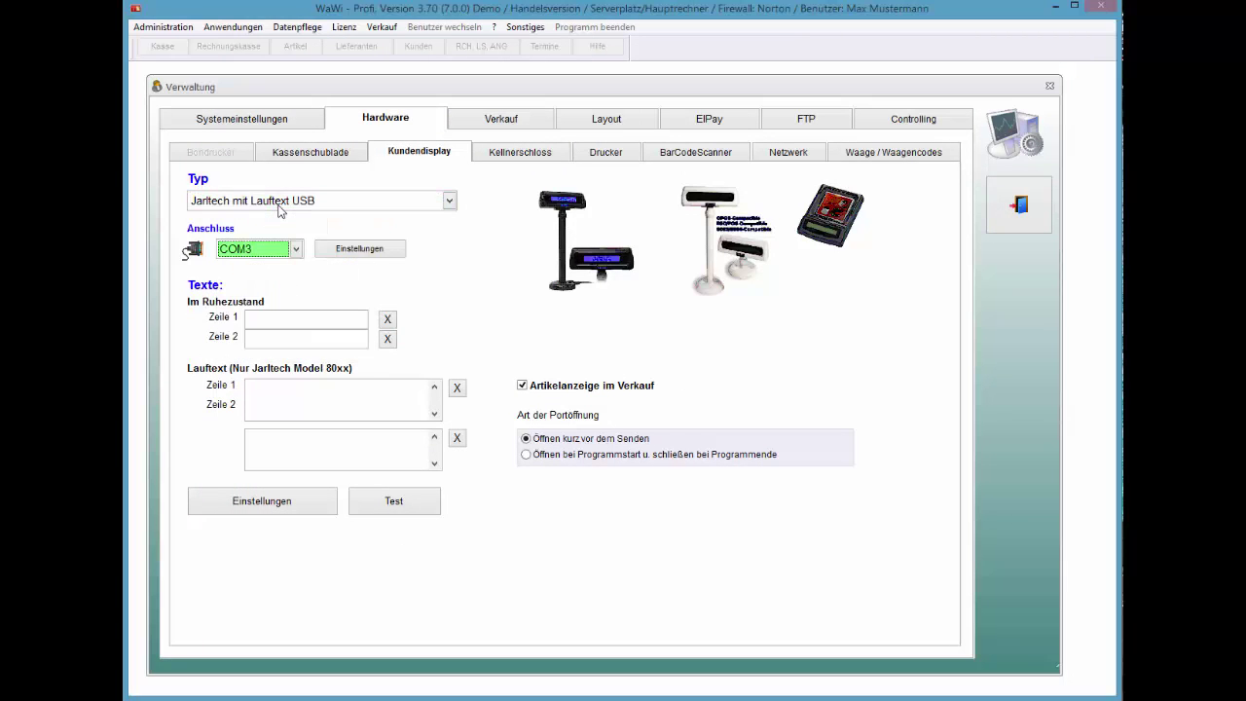
pyautogui.press('Tab')
pyautogui.hotkey('shift', 'Tab')
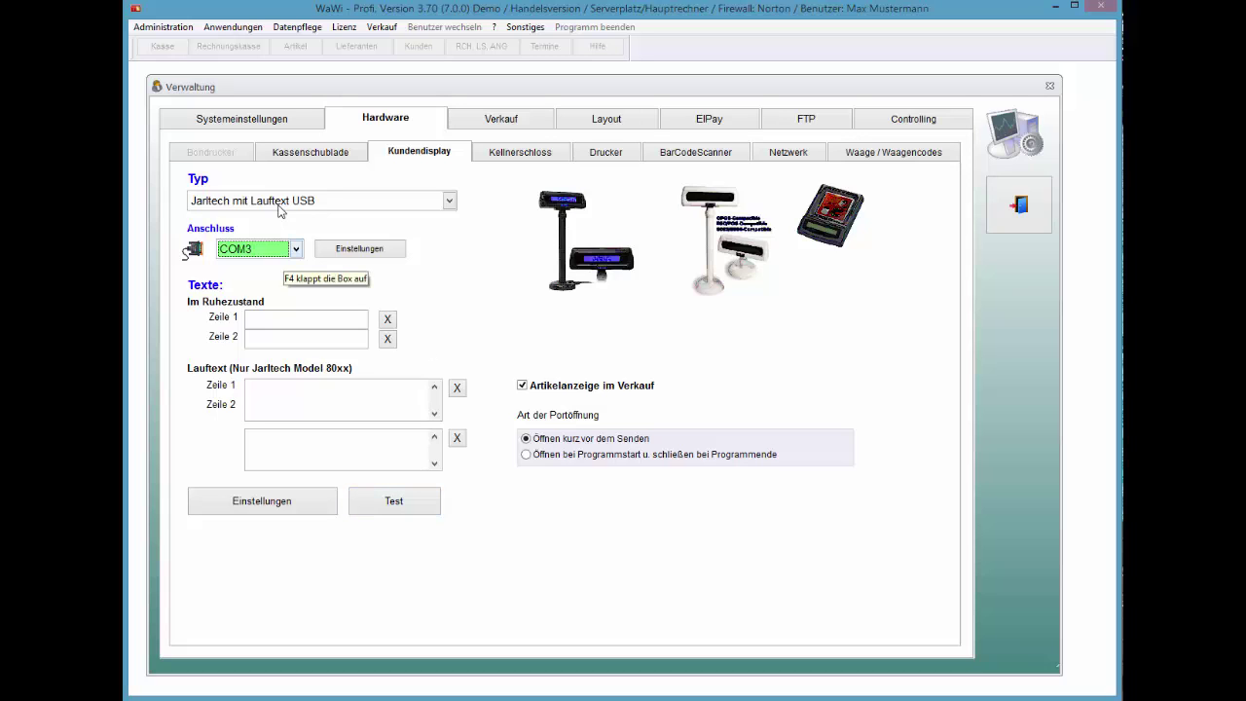
pyautogui.hotkey('shift', 'Tab')
pyautogui.press('F4')
pyautogui.press('Return')
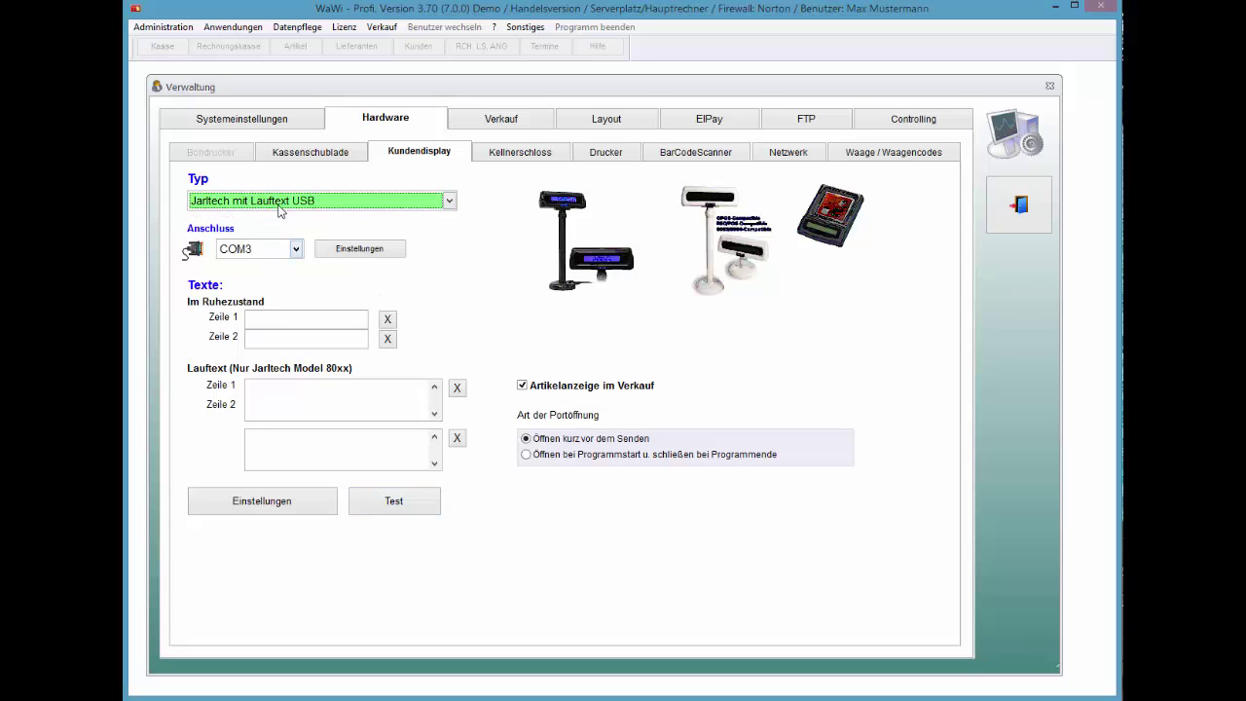
pyautogui.press('Tab')
pyautogui.press('F4')
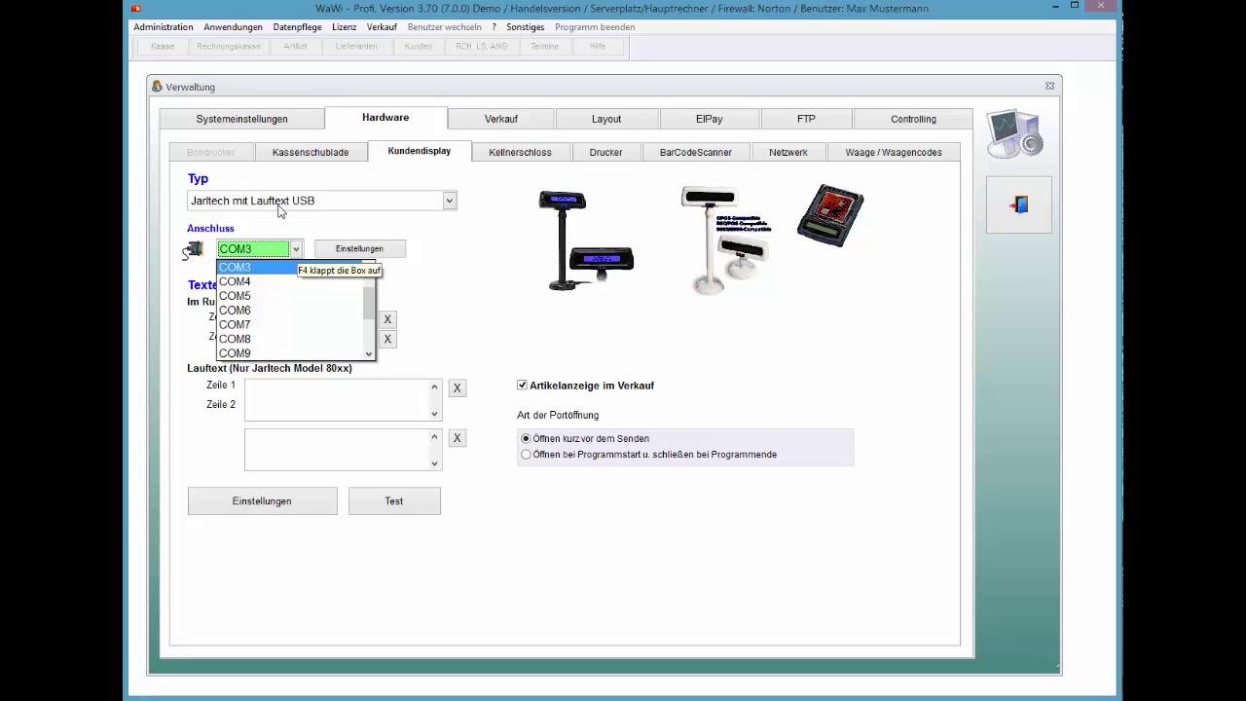
pyautogui.scroll(-1, 278, 210)
pyautogui.press('F4')
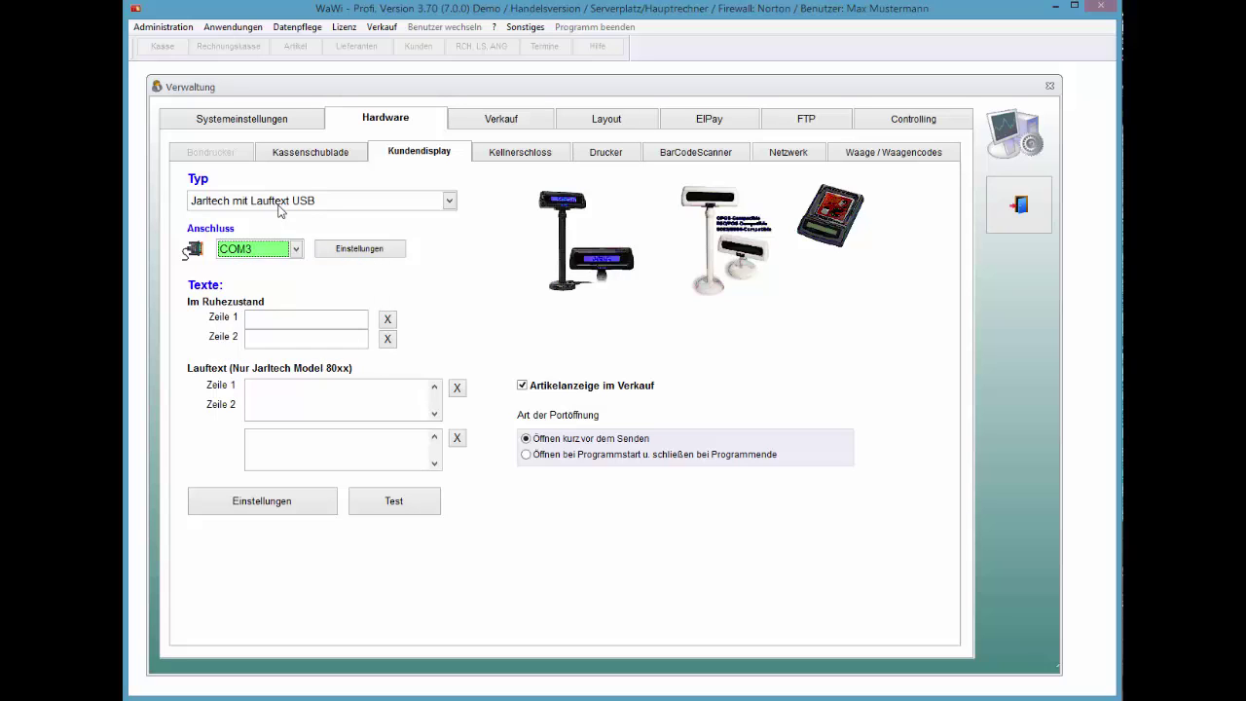
# - Set the port opening mode to "Öffnen bei Programmstart u. schließen bei Programmende" and acknowledge the restart notice
pyautogui.press('Tab')
pyautogui.press('Tab')
pyautogui.press('Down')
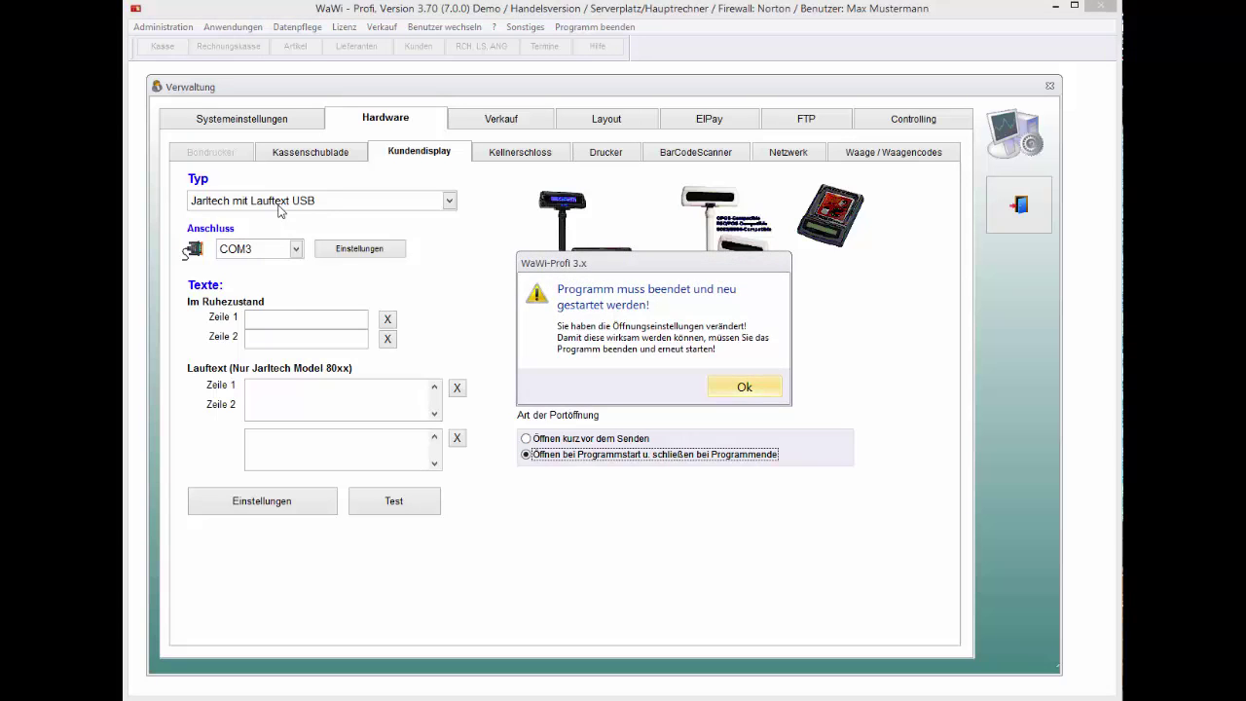
pyautogui.press('Return')
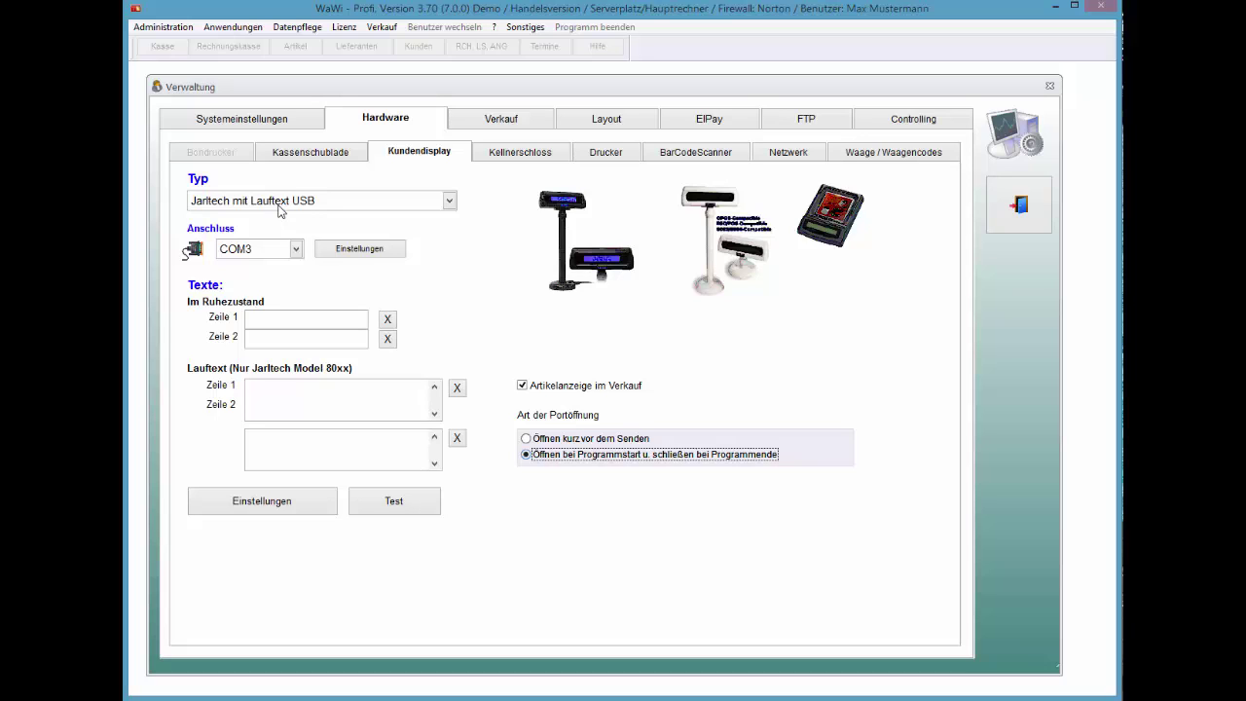
# - Switch the port opening mode to "Öffnen kurz vor dem Senden" and back to "Öffnen bei Programmstart u. schließen bei Programmende", acknowledging the restart notice
pyautogui.press('F4')
pyautogui.press('F4')
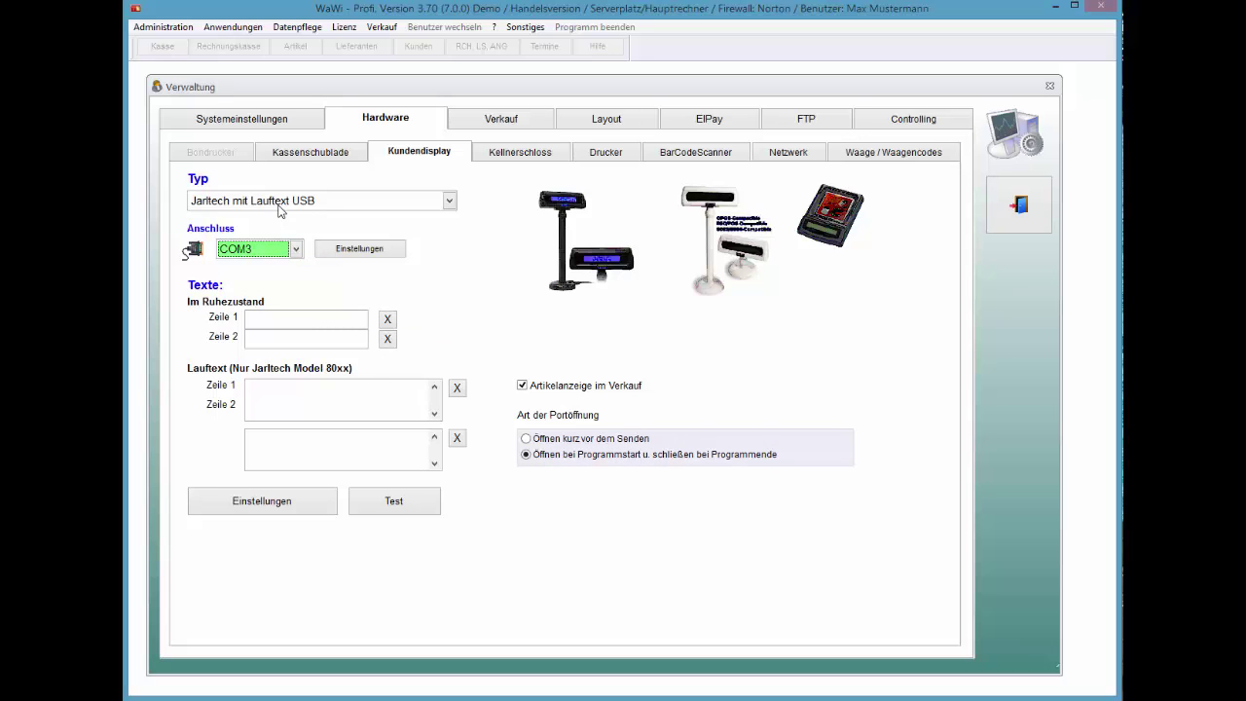
pyautogui.press('Tab')
pyautogui.press('Up')
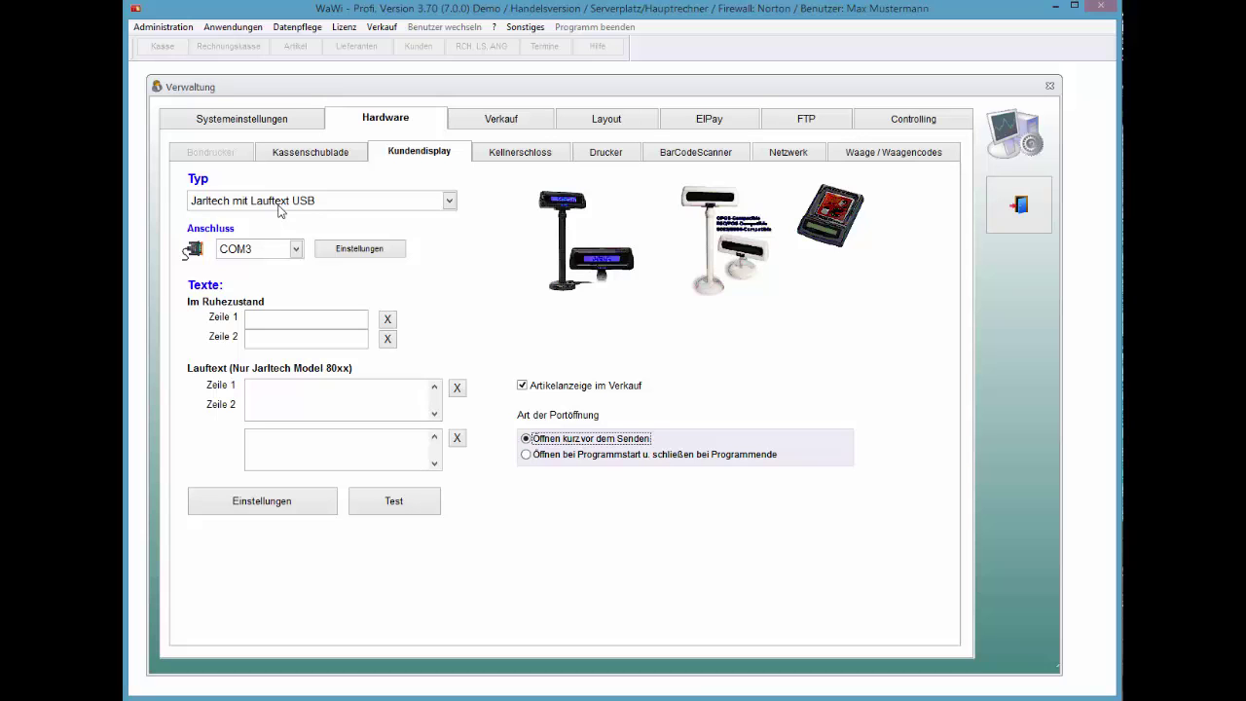
pyautogui.press('Down')
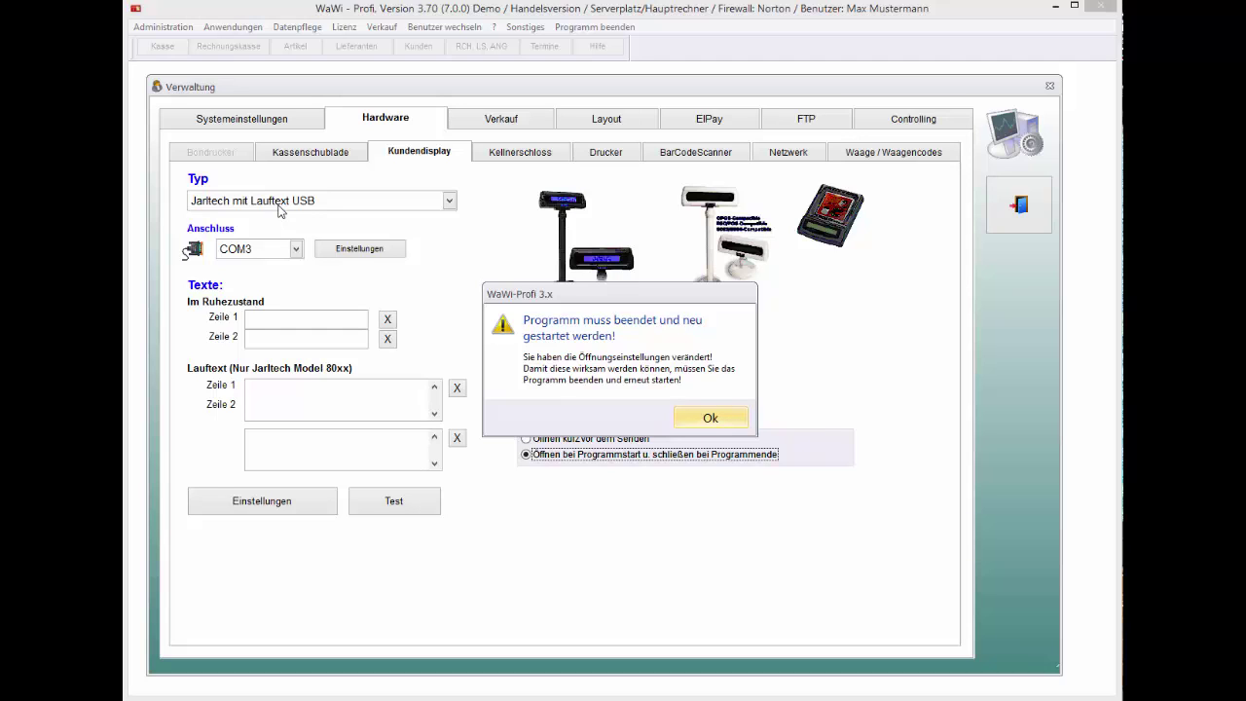
pyautogui.press('Return')
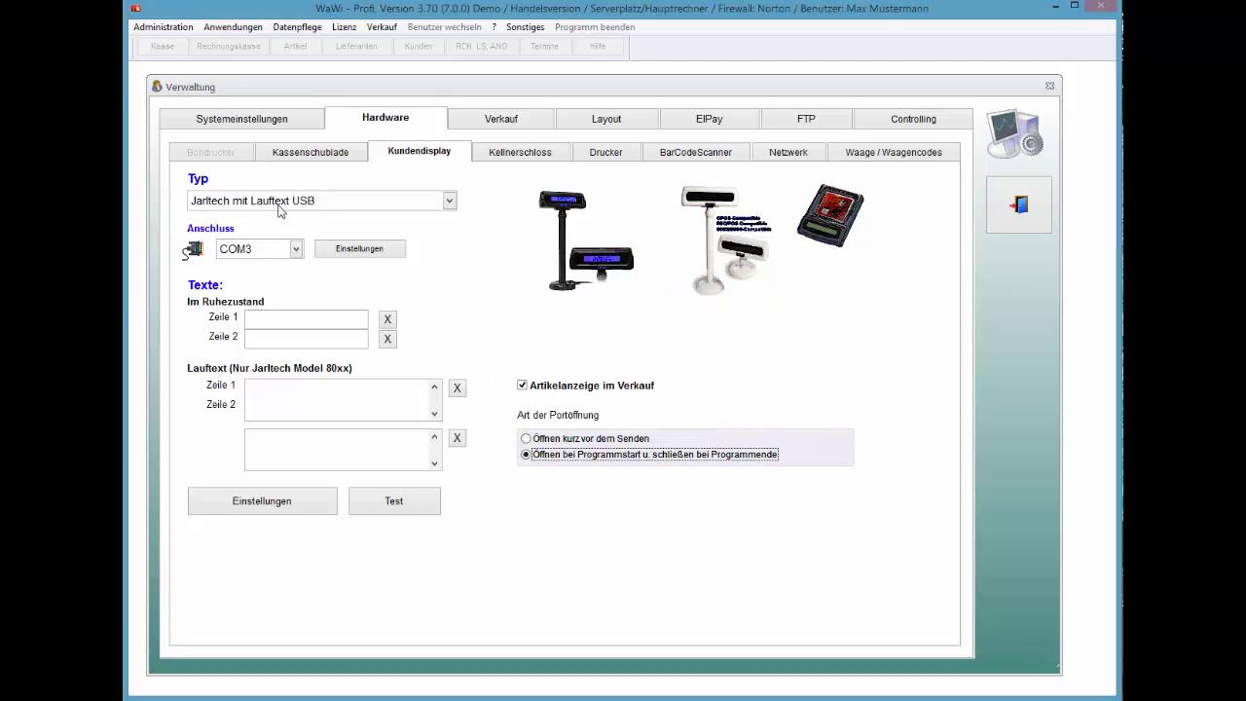
# - Clear the customer display's port and type selections by choosing the empty entry for each
pyautogui.click(295, 250)
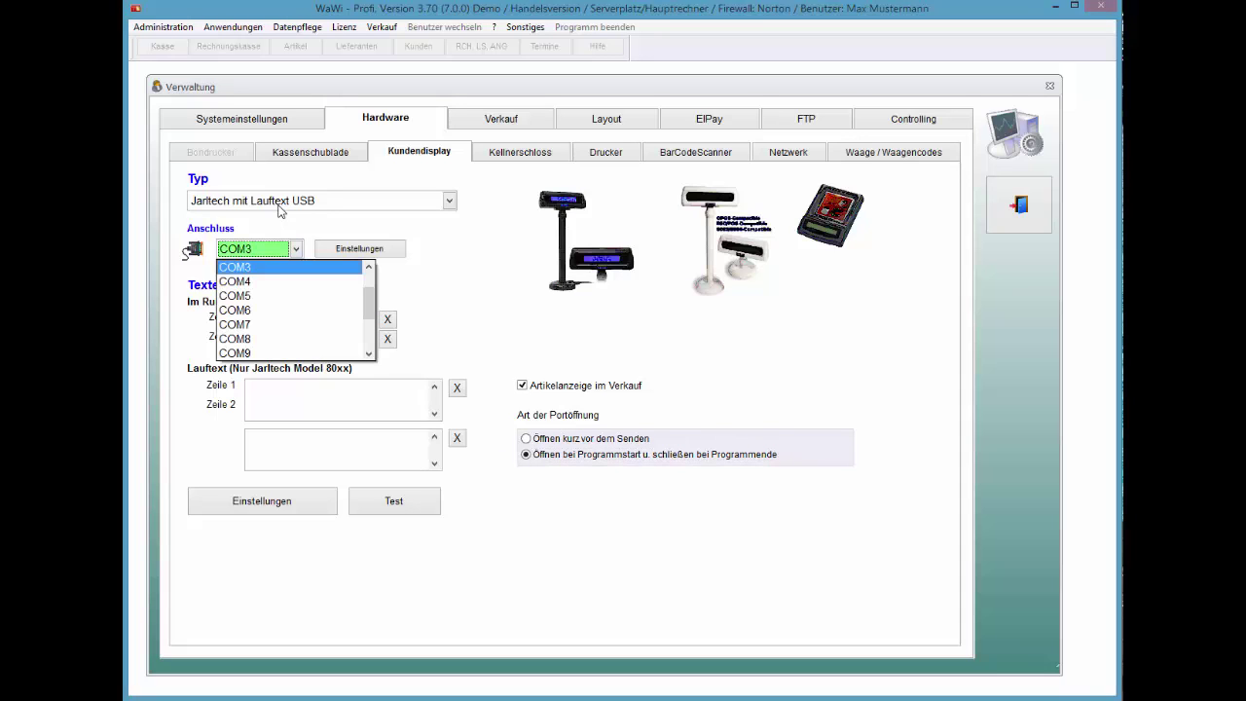
pyautogui.scroll(1, 290, 310)
pyautogui.click(290, 267)
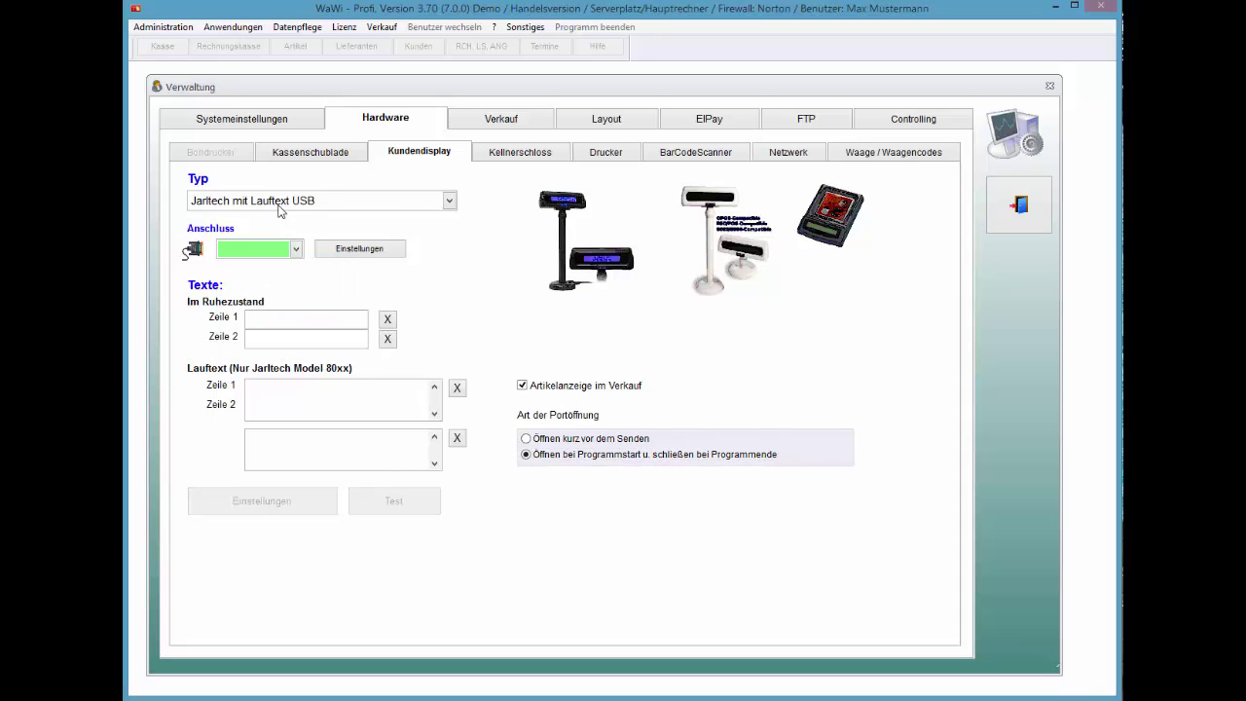
pyautogui.click(278, 205)
pyautogui.scroll(1, 292, 247)
pyautogui.click(278, 262)
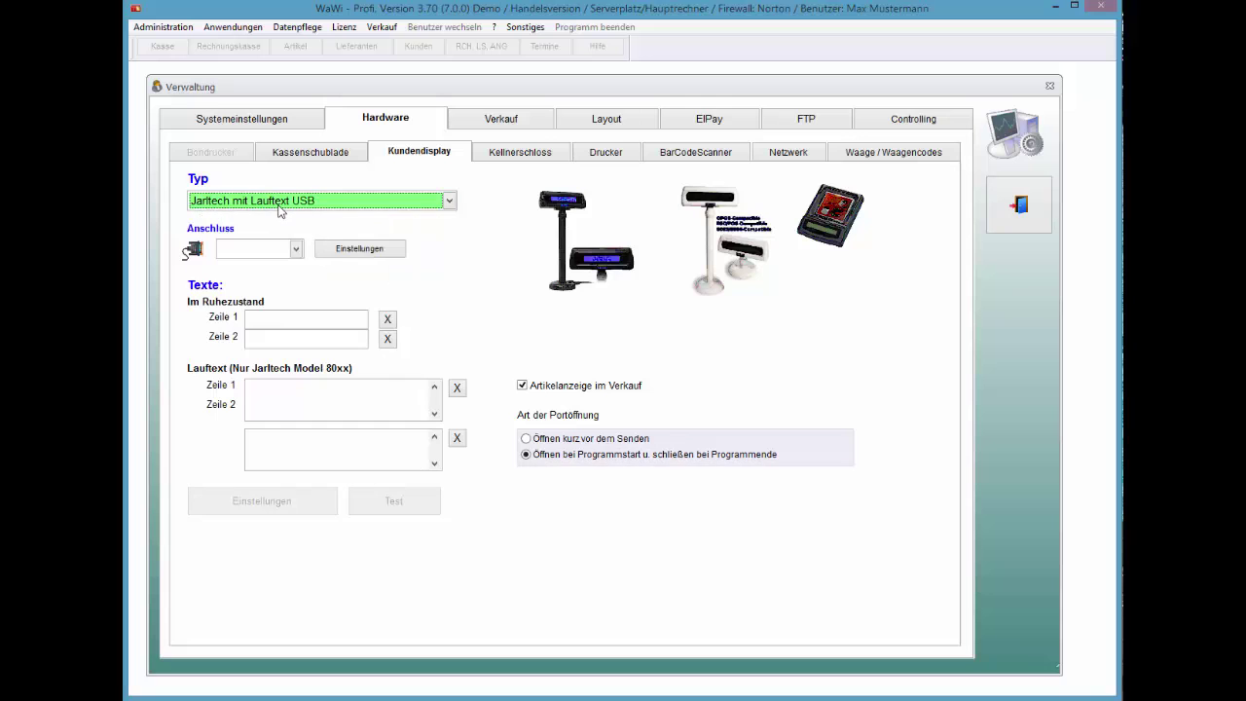
# - Leave the Verwaltung settings and open the Kasse / Verkauf sales screen
pyautogui.click(1018, 205)
pyautogui.click(808, 150)
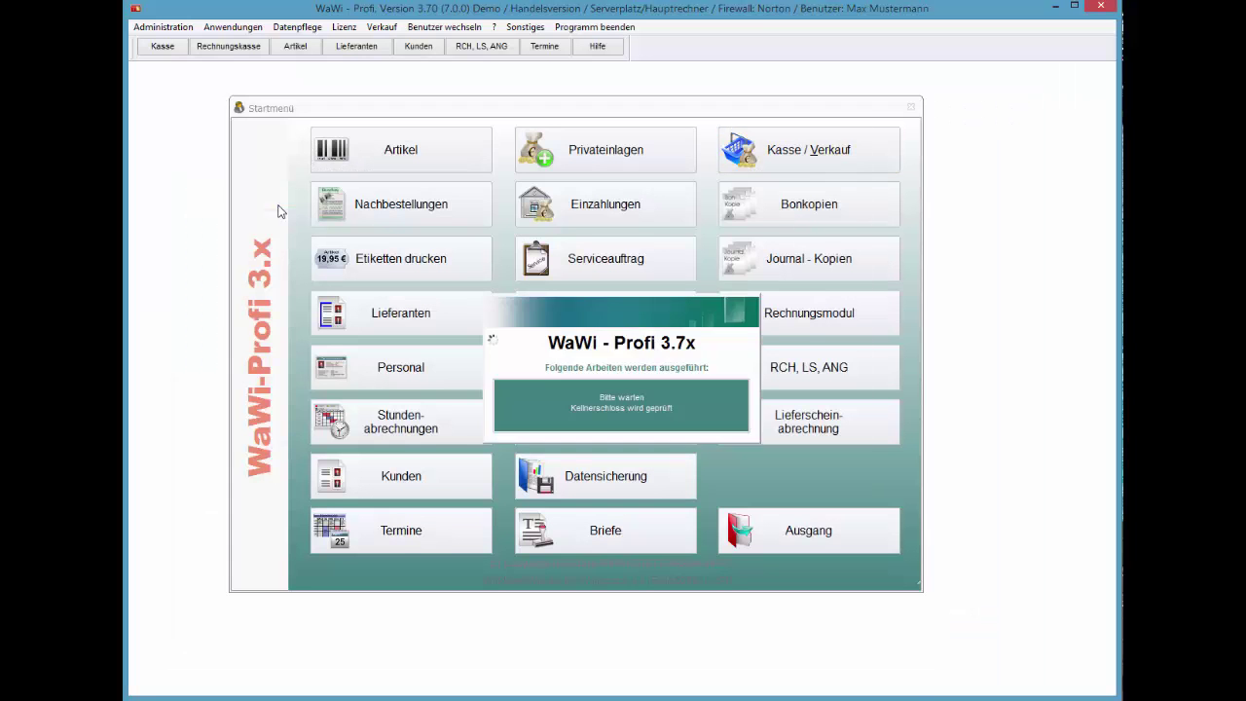
pyautogui.click(793, 415)
# - Add 1 Heutiger Artikel and 2 Damenhose super Eleganceline to the sale
pyautogui.click(299, 496)
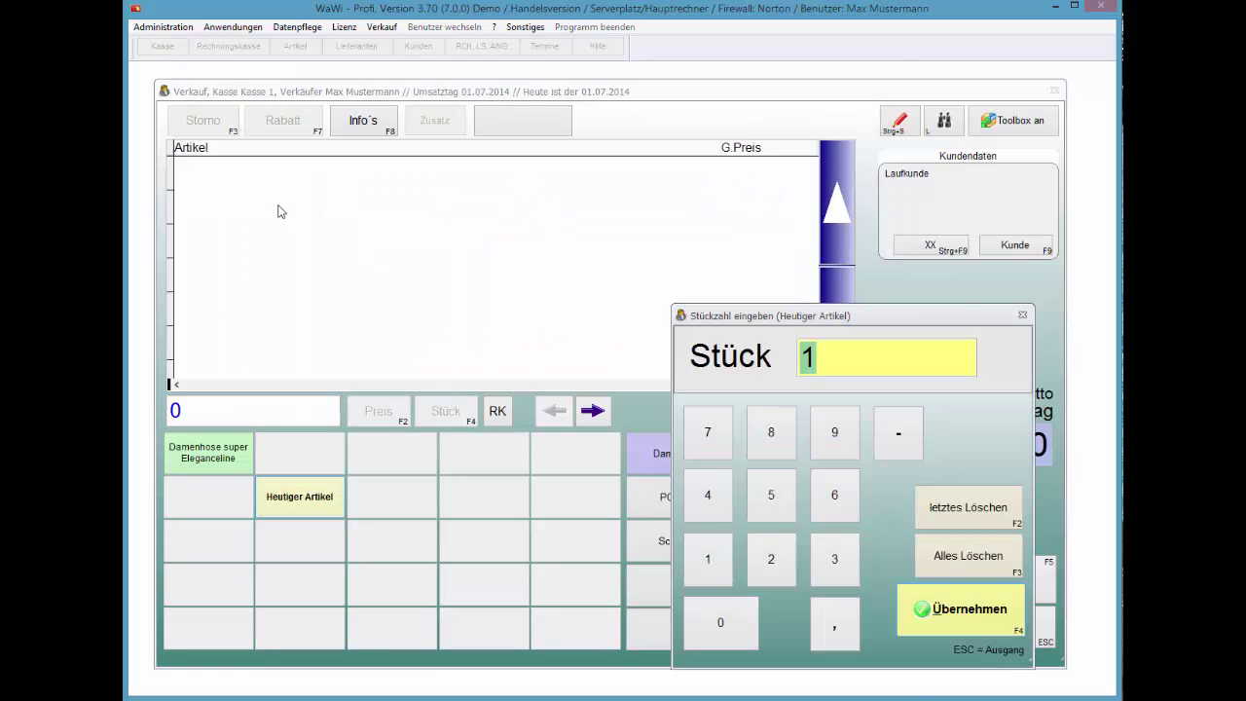
pyautogui.write('1')
pyautogui.press('Return')
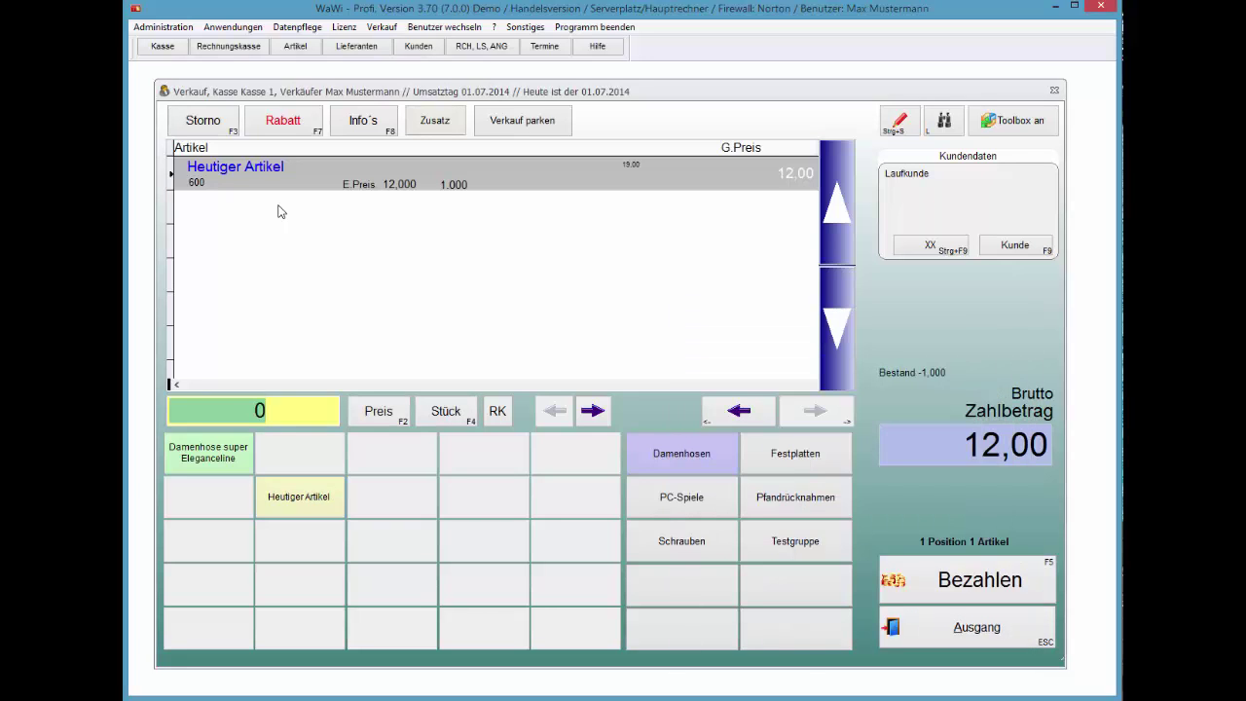
pyautogui.click(208, 452)
pyautogui.click(771, 559)
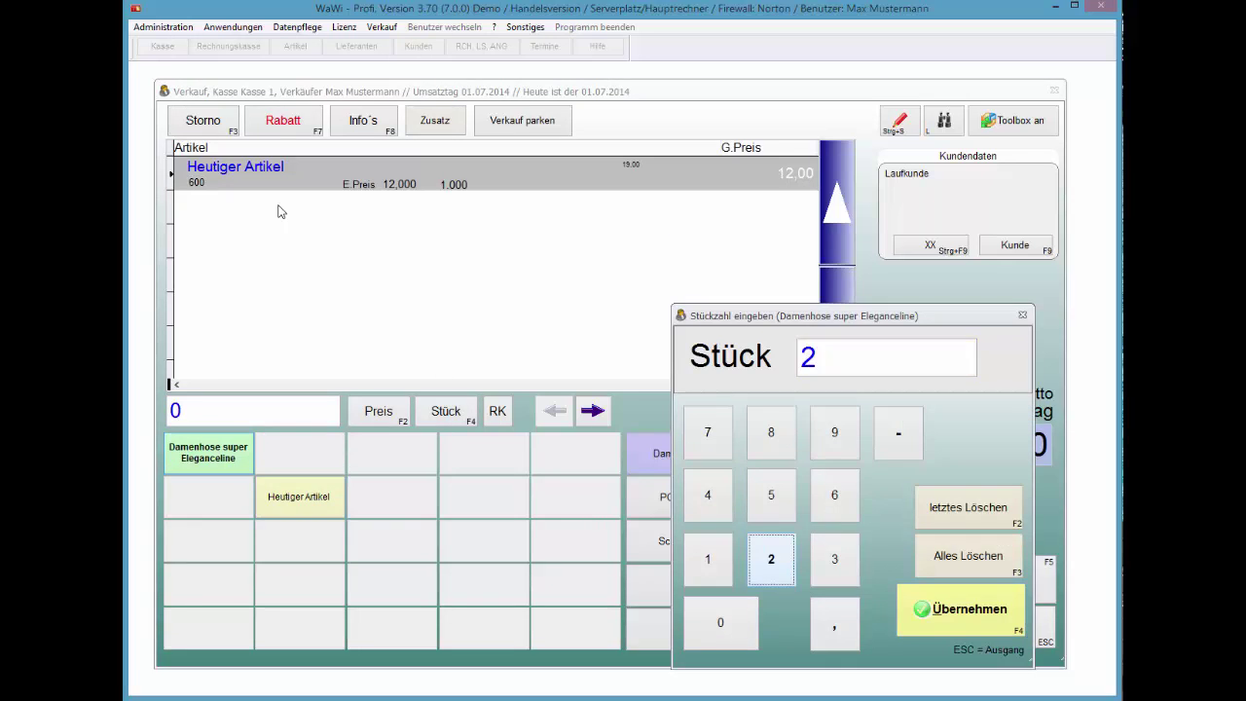
pyautogui.press('Return')
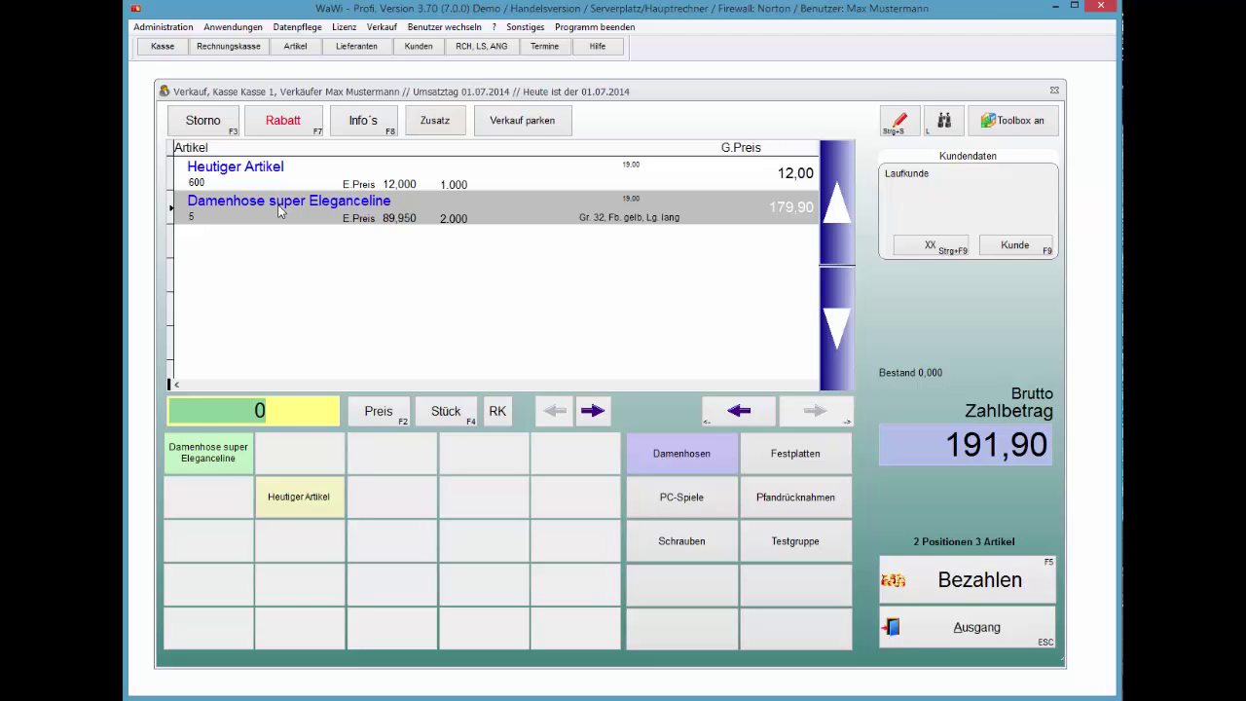
# - Move back and forth between the two article lines of the sale to check the item display
pyautogui.press('Up')
pyautogui.press('Down')
pyautogui.press('Up')
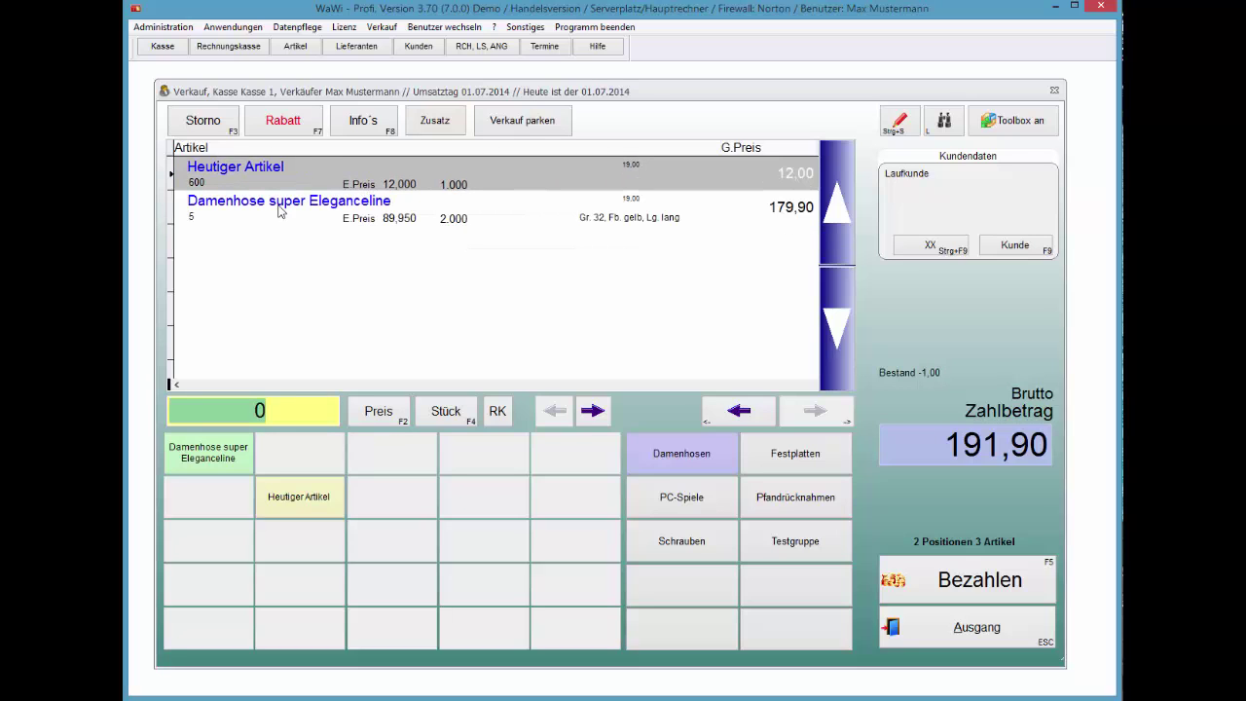
pyautogui.press('Down')
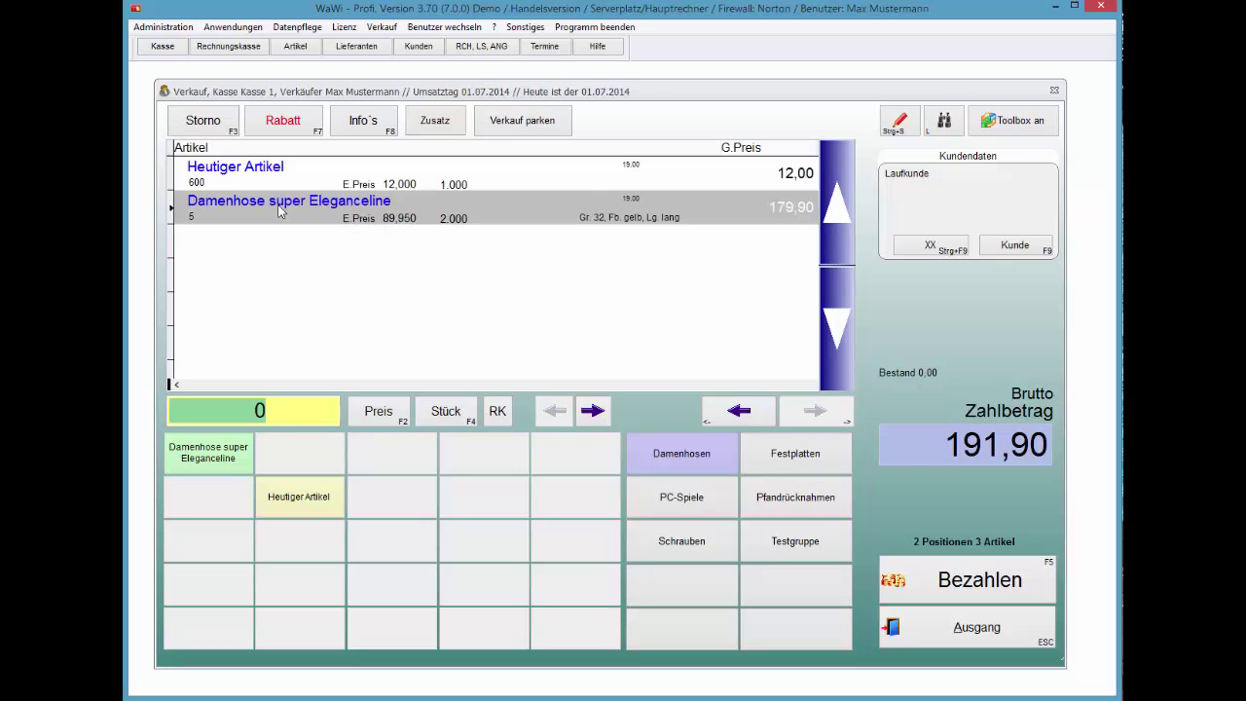
pyautogui.press('Up')
pyautogui.press('Down')
pyautogui.press('Up')
pyautogui.press('Down')
# - Void the articles in the open sale and return to the Startmenü without quitting the program
pyautogui.press('F3')
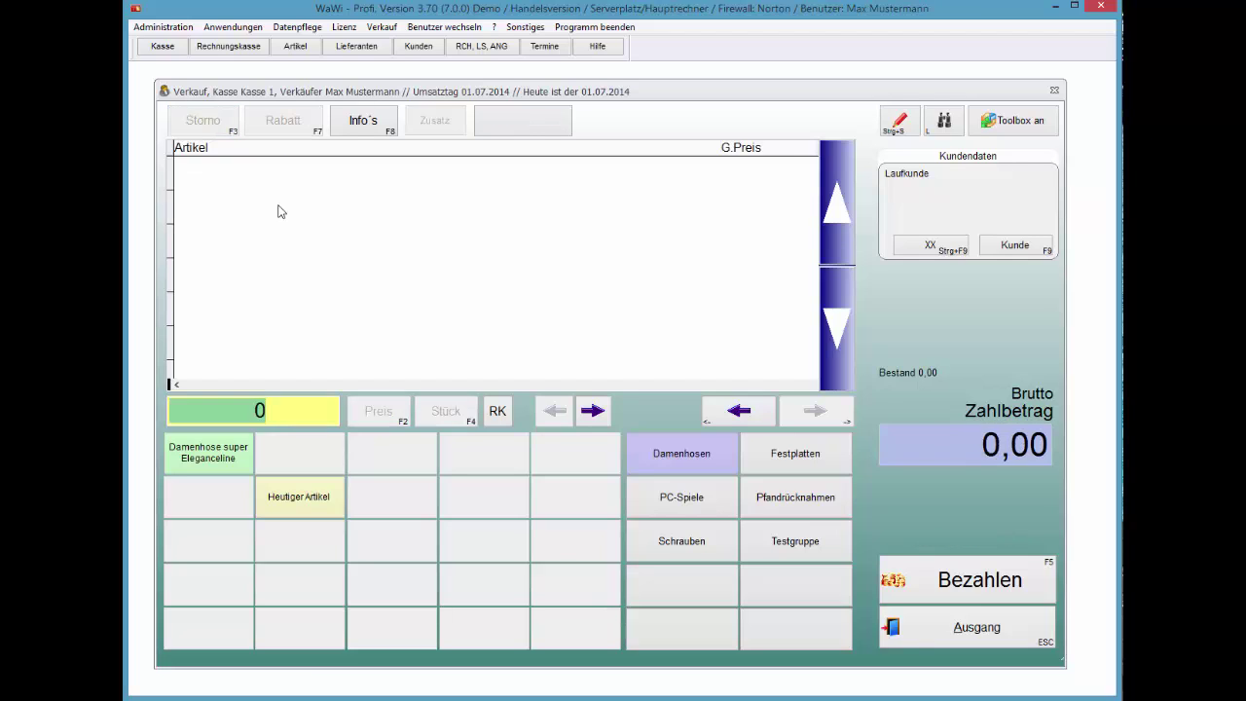
pyautogui.press('Escape')
pyautogui.press('Escape')
pyautogui.press('Escape')
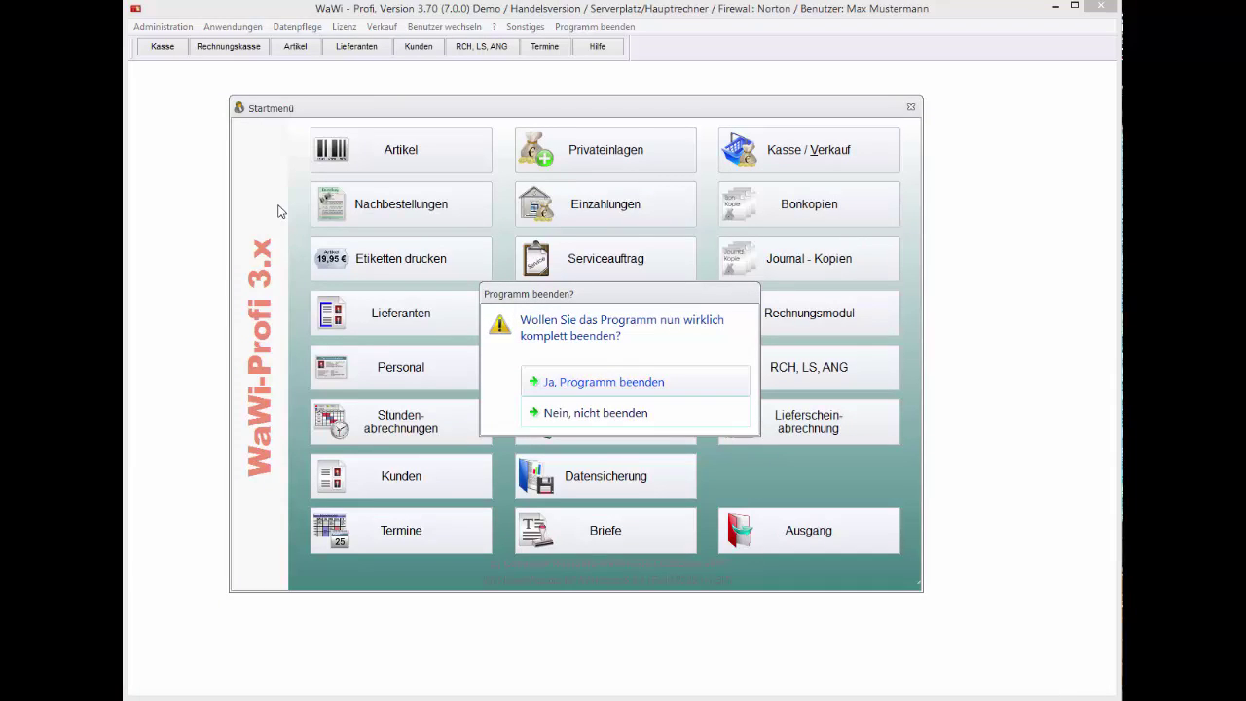
pyautogui.press('Down')
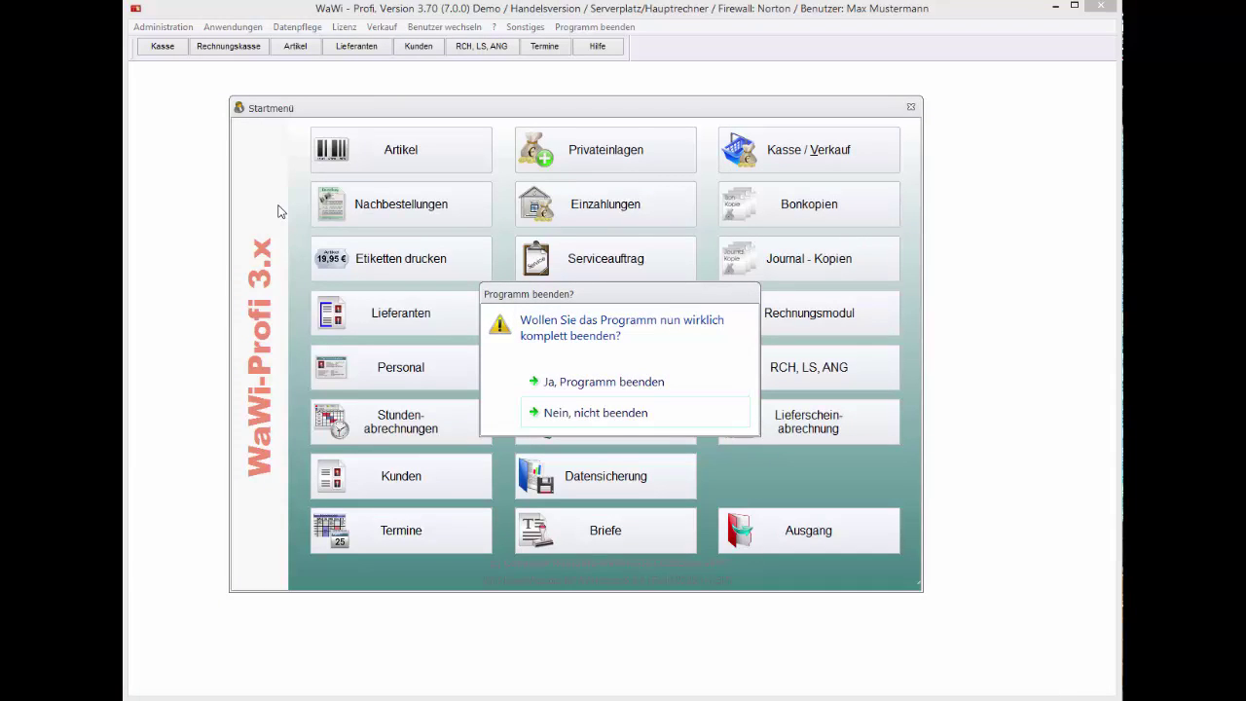
pyautogui.press('Return')
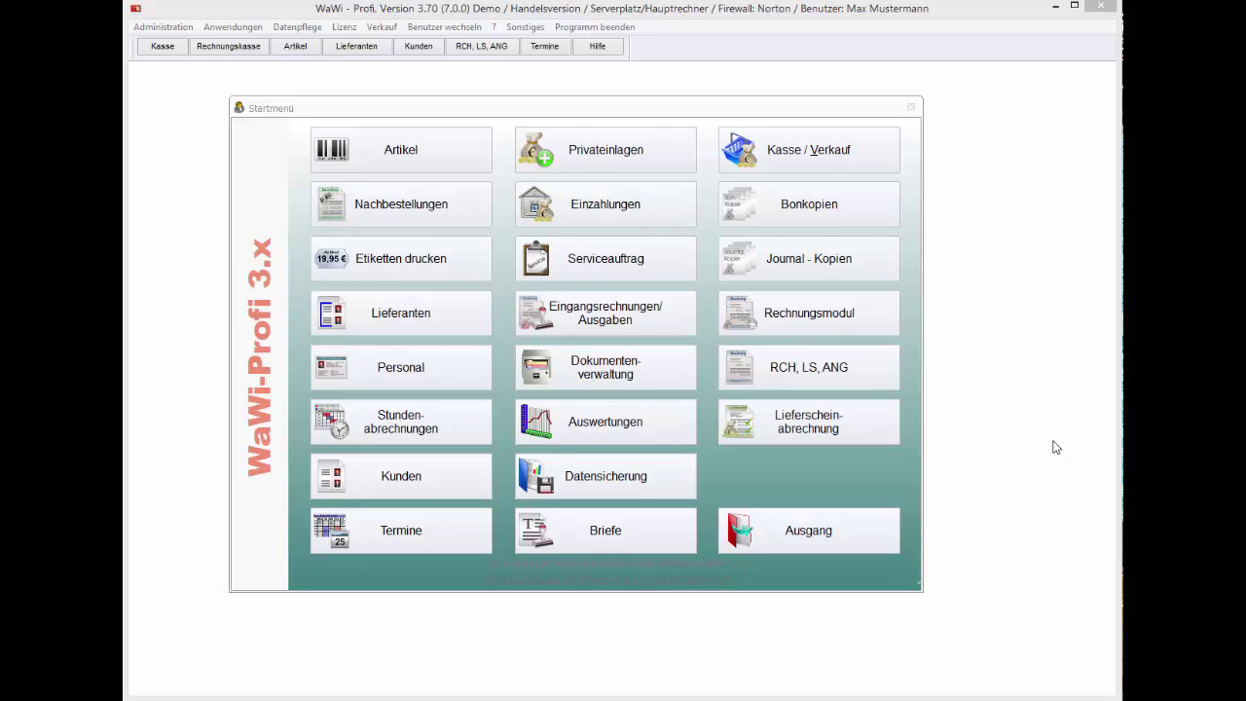
# - Open the system settings and go to the Kundendisplay page of the hardware settings
pyautogui.click(167, 28)
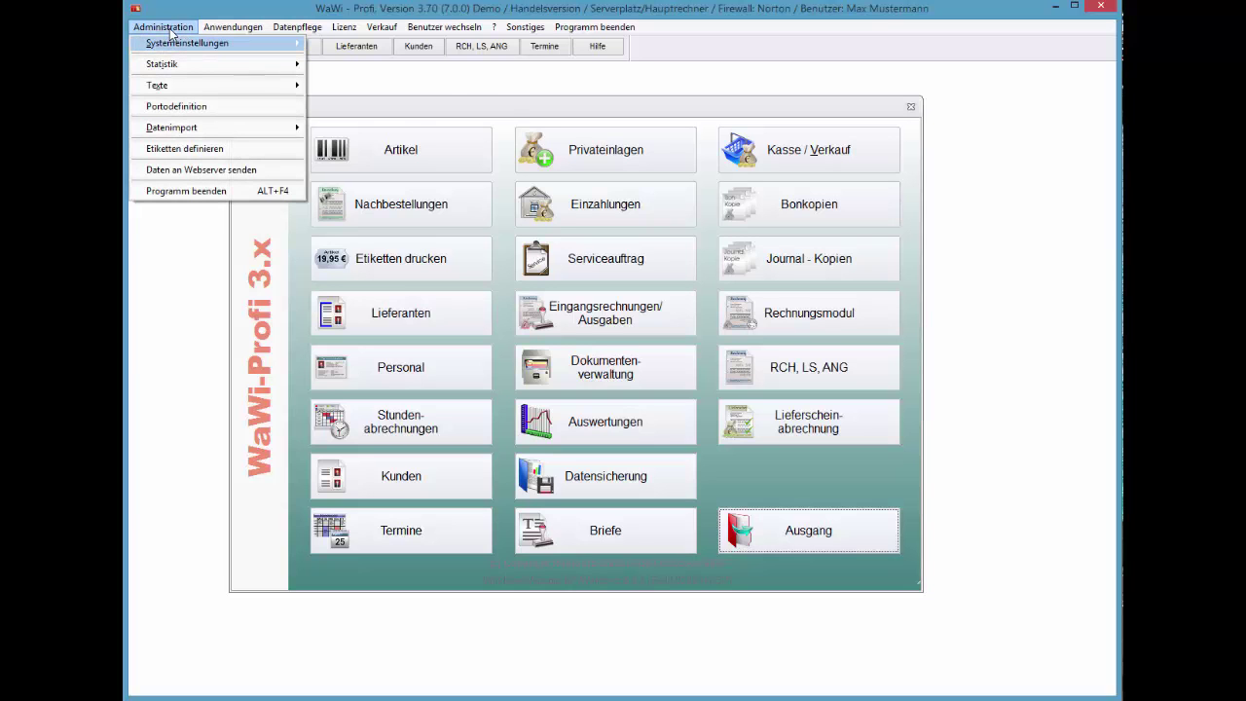
pyautogui.moveTo(169, 34)
pyautogui.press('Right')
pyautogui.press('Return')
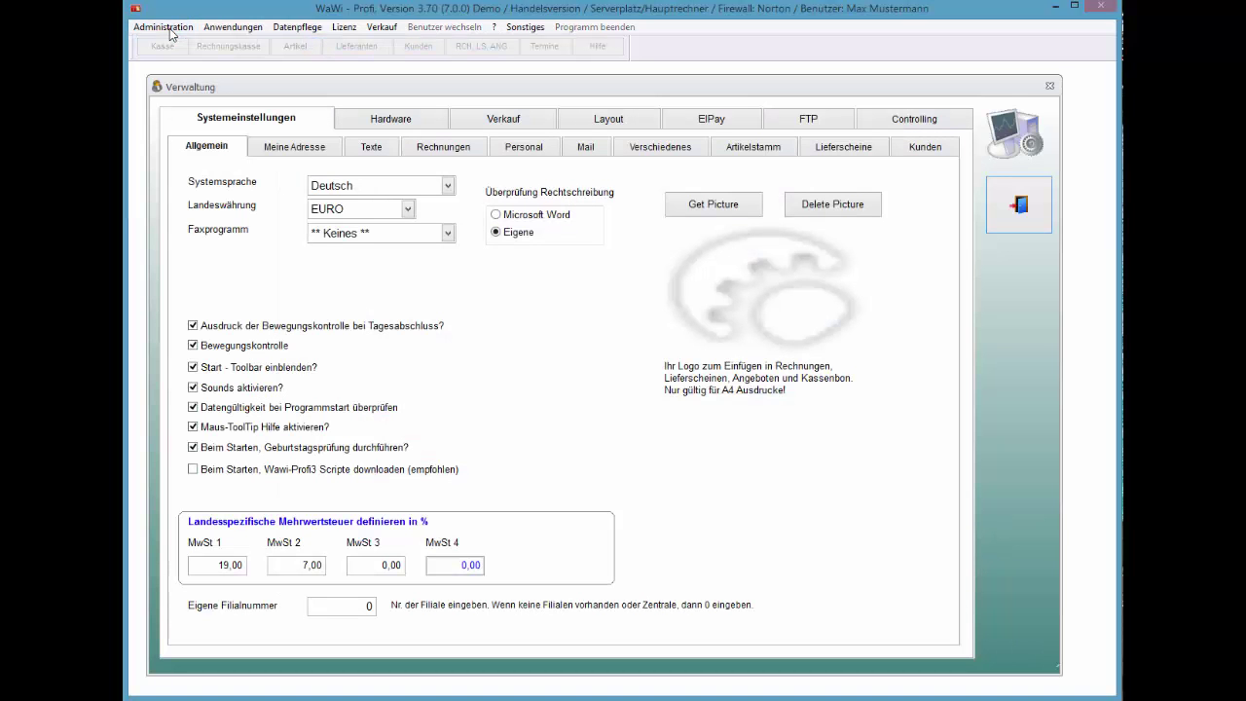
pyautogui.hotkey('ctrl', 'Tab')
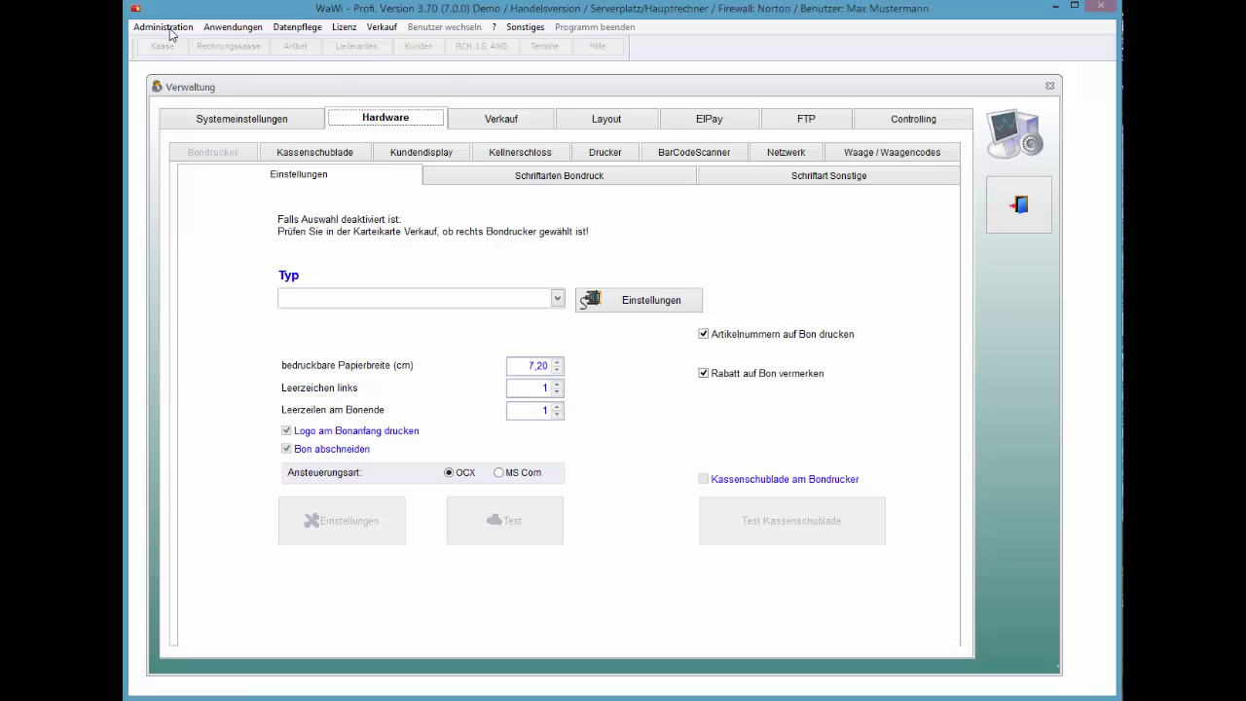
pyautogui.press('Tab')
pyautogui.press('Right')
pyautogui.press('Right')
# - Set the customer display's Anschluss to COM3
pyautogui.hotkey('alt', 'Down')
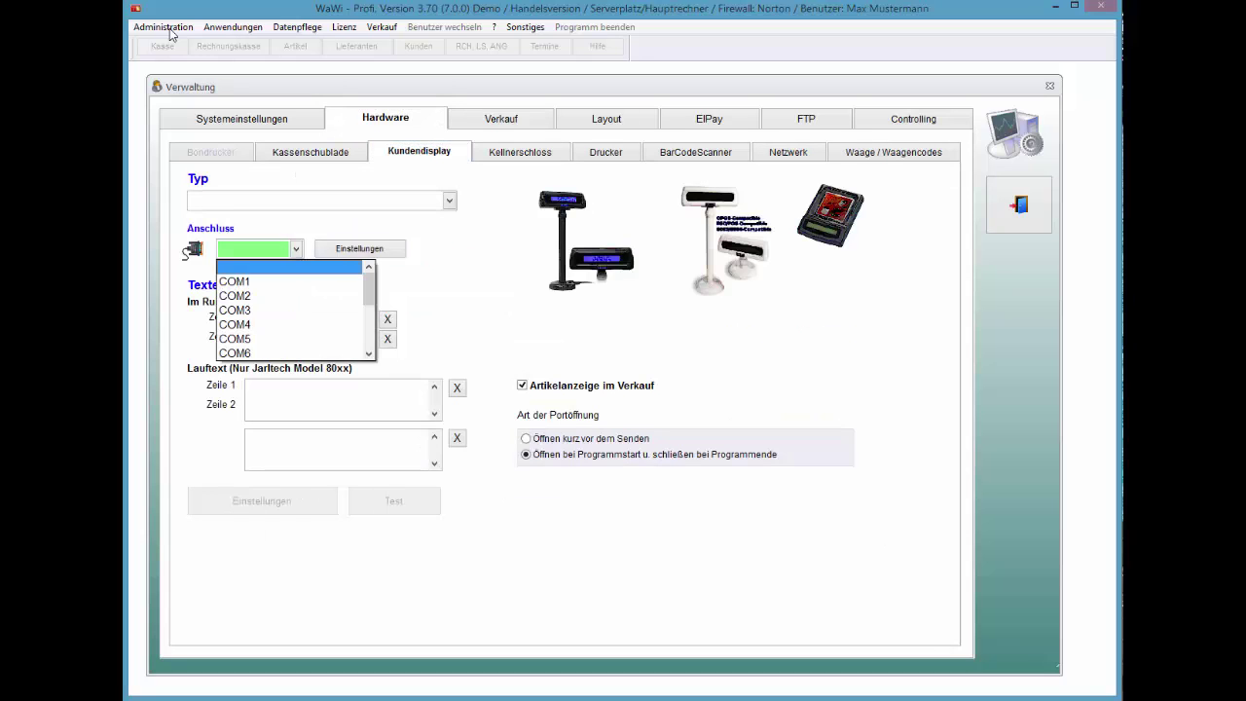
pyautogui.press('Down')
pyautogui.press('Down')
pyautogui.click(263, 310)
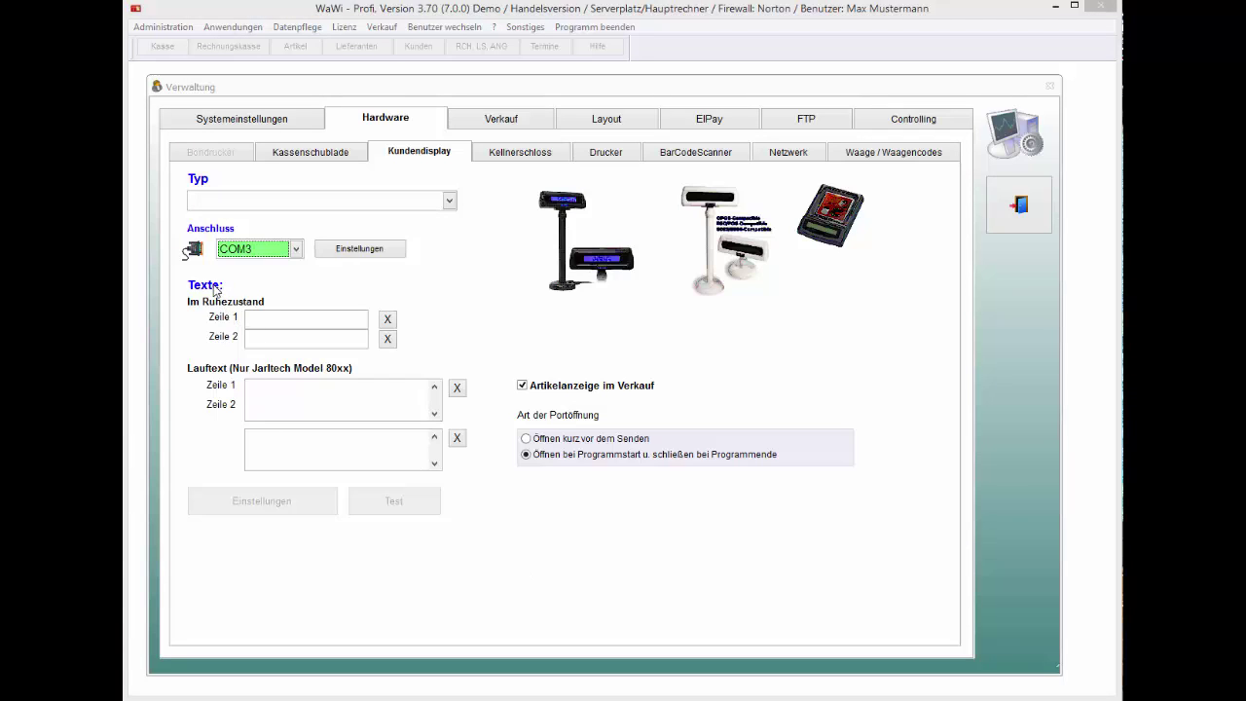
# - Go through the customer display's two idle text lines and two Lauftext fields without entering any text
pyautogui.click(249, 319)
pyautogui.press('Tab')
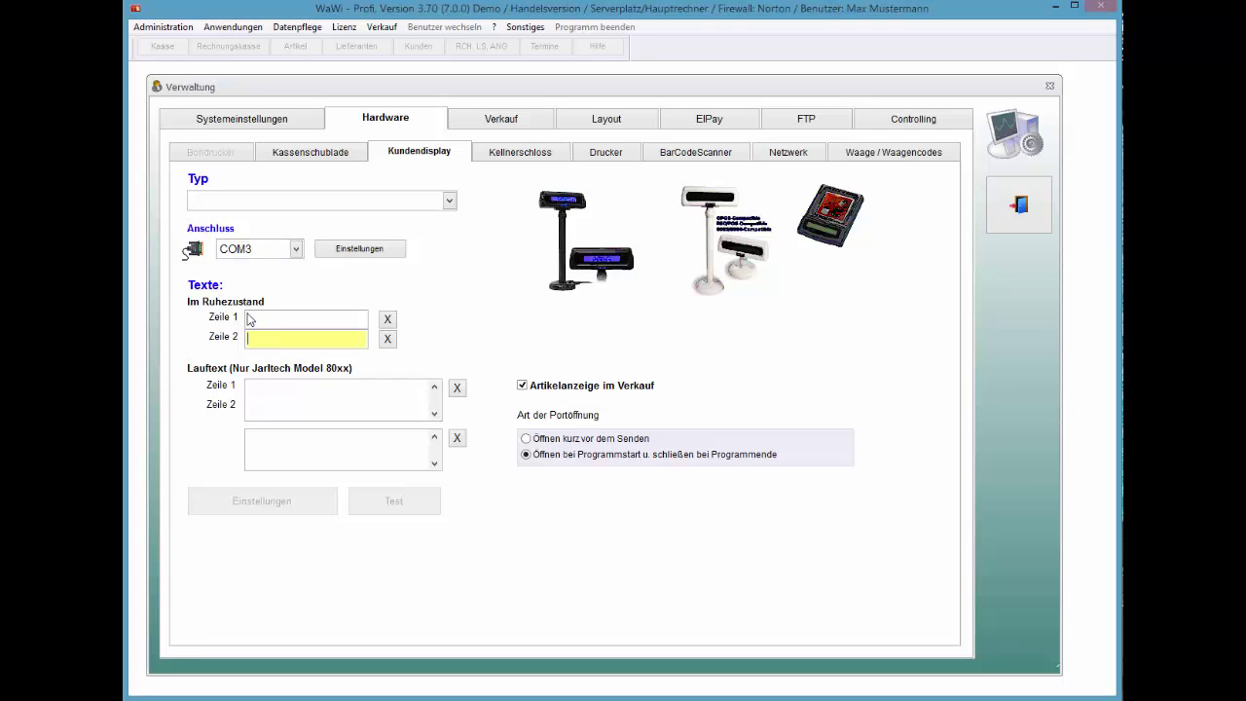
pyautogui.click(249, 319)
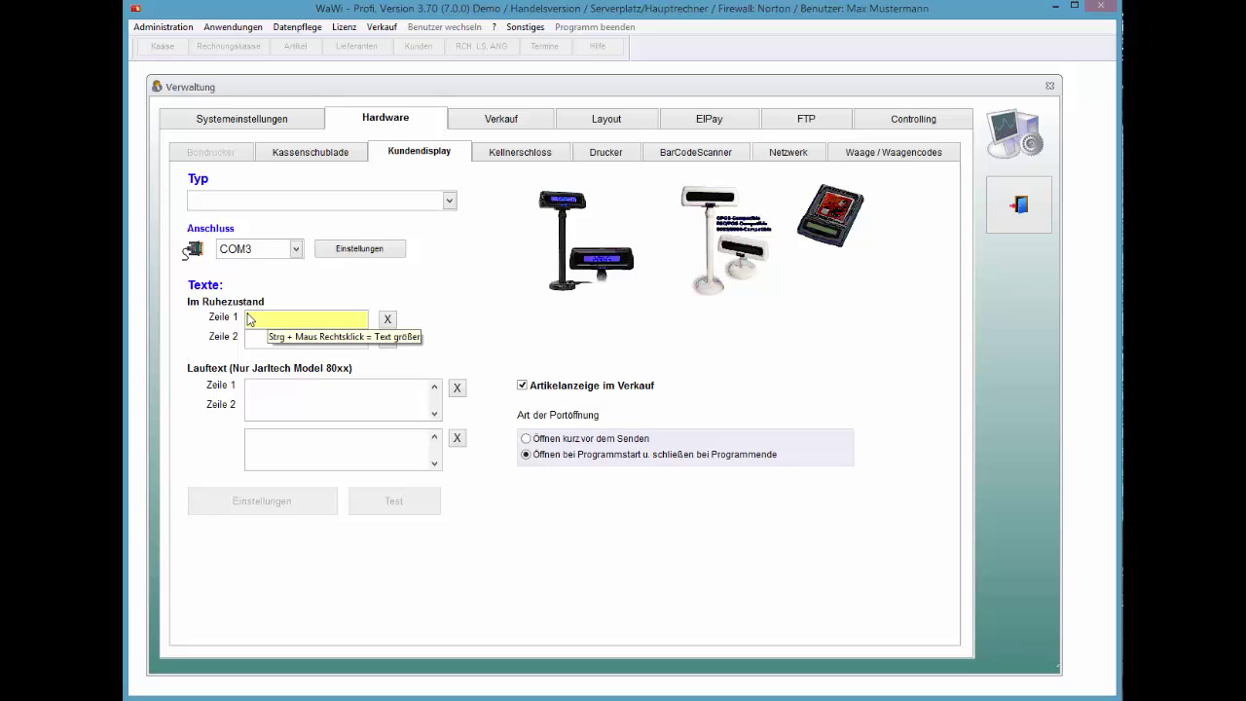
pyautogui.press('Tab')
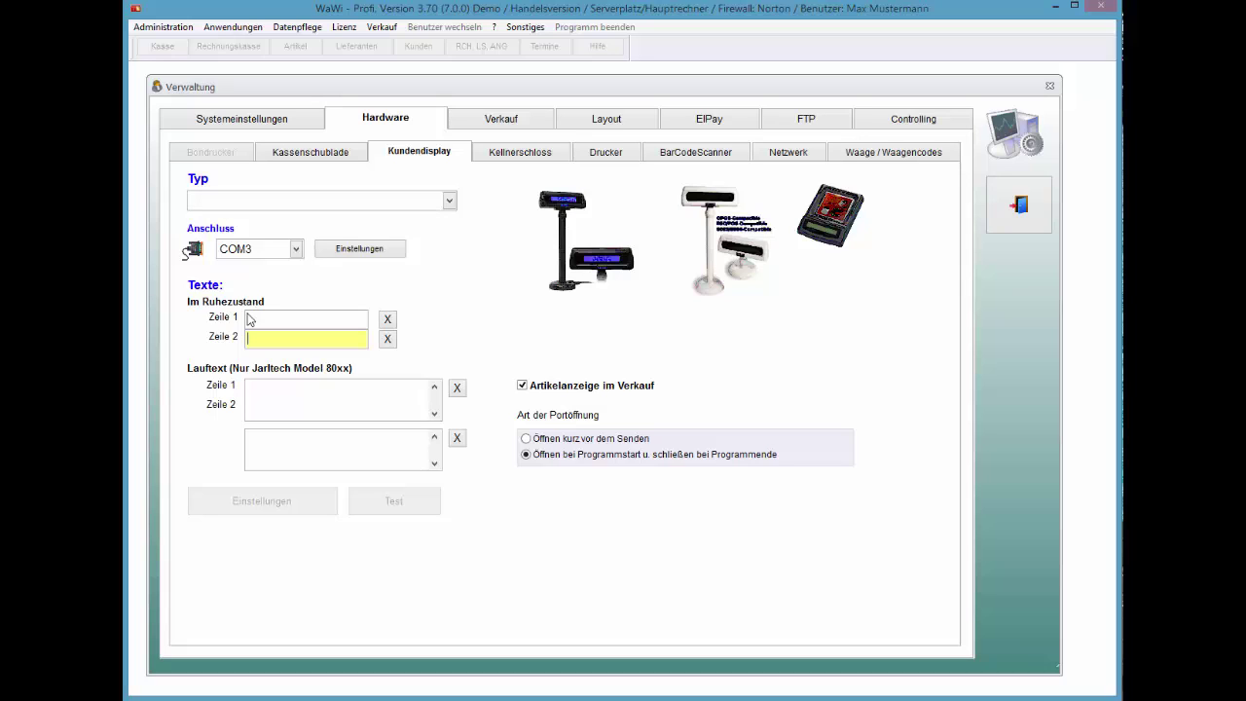
pyautogui.press('Tab')
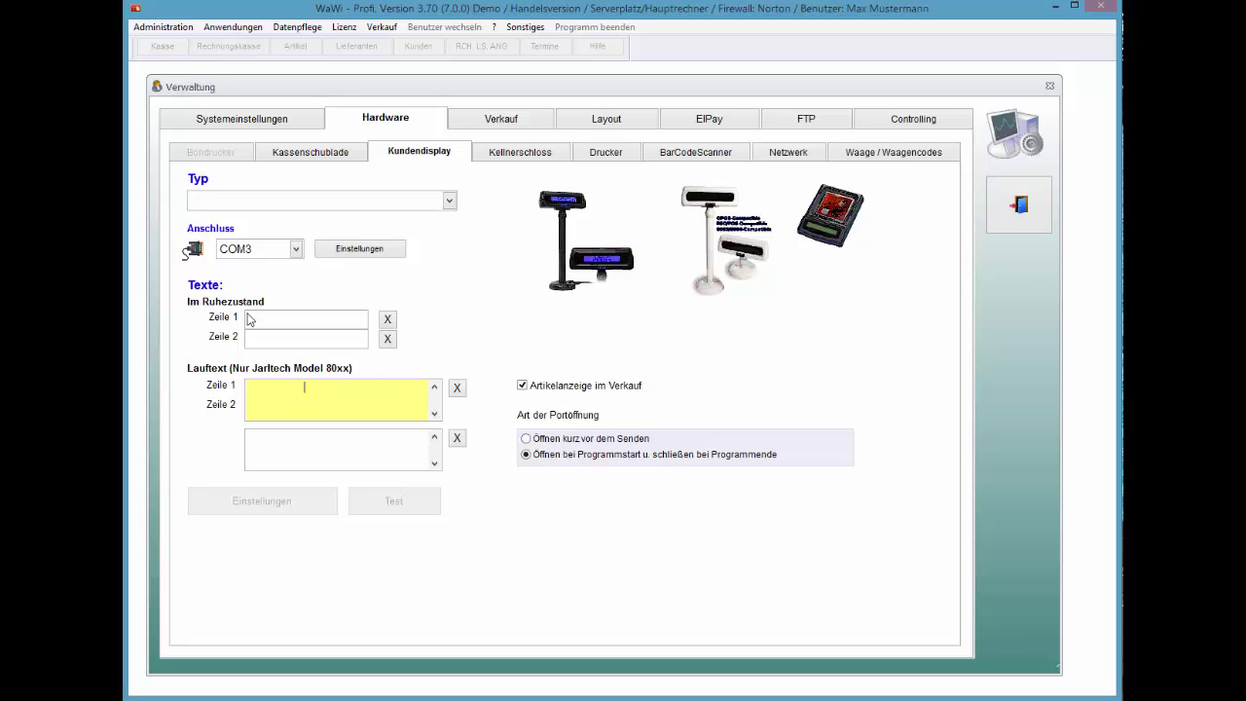
pyautogui.press('Tab')
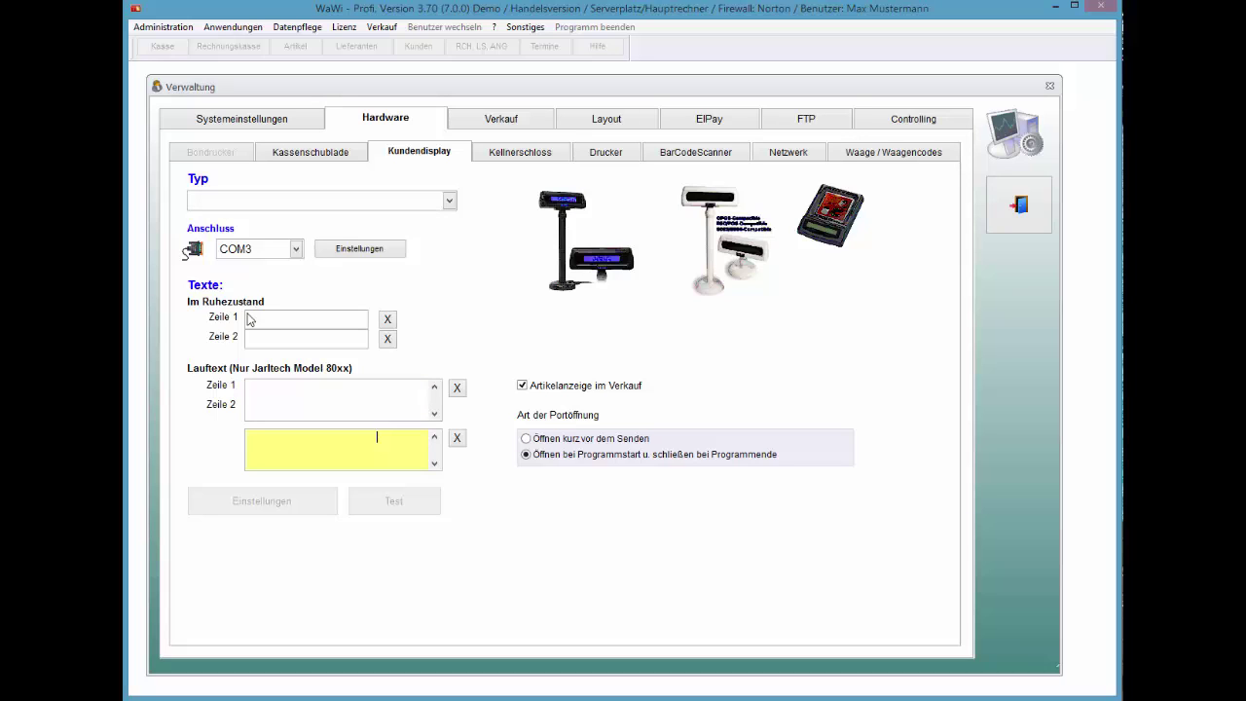
pyautogui.hotkey('shift', 'Tab')
pyautogui.press('Tab')
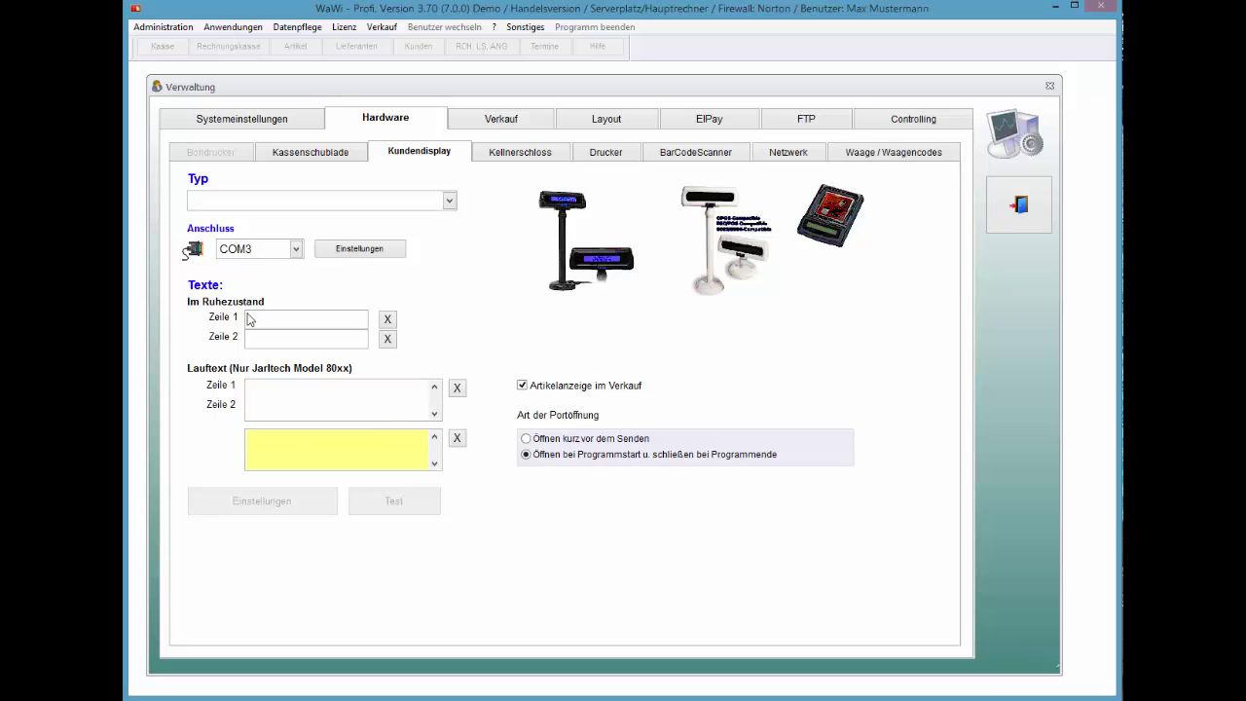